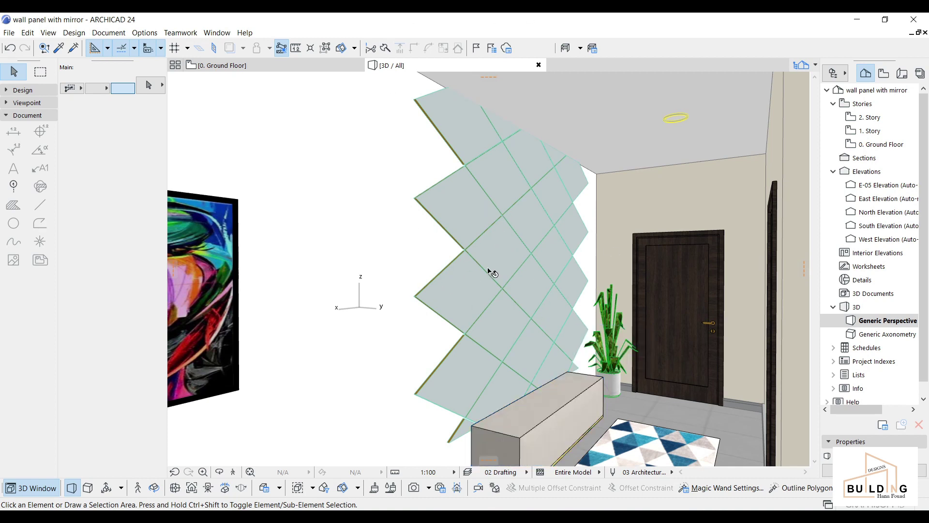
Step: On the ground floor plan, draw a closed square polyline with 2600 mm sides in the empty area outside the building
{"action": "left_click", "coordinate": [251, 73]}
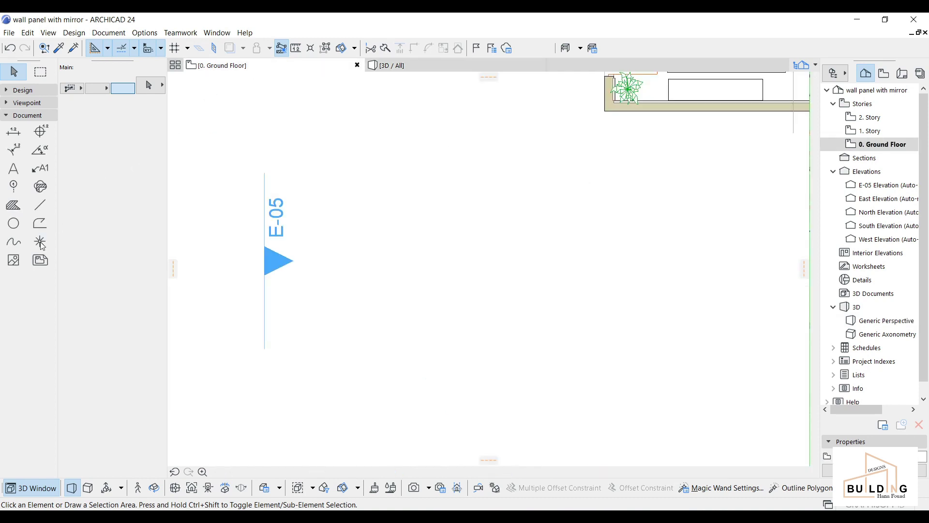
{"action": "left_click", "coordinate": [41, 206]}
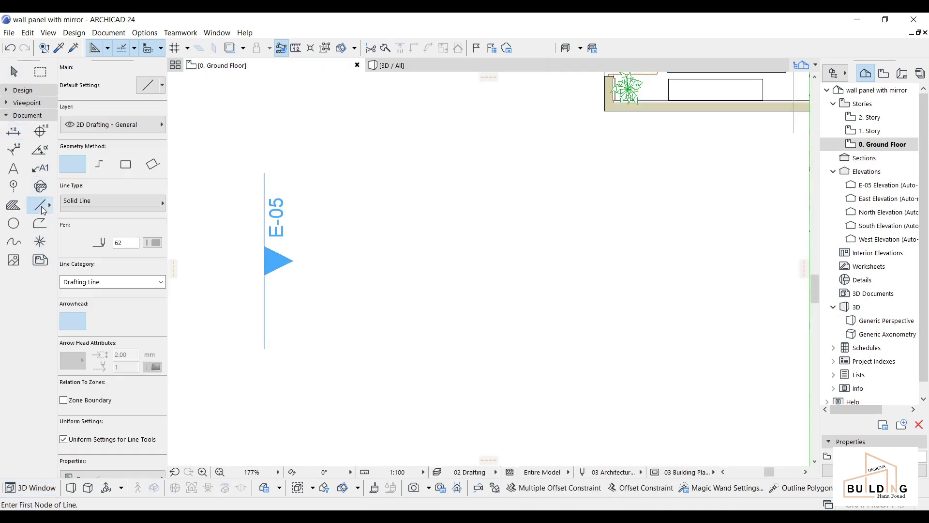
{"action": "left_click", "coordinate": [100, 169]}
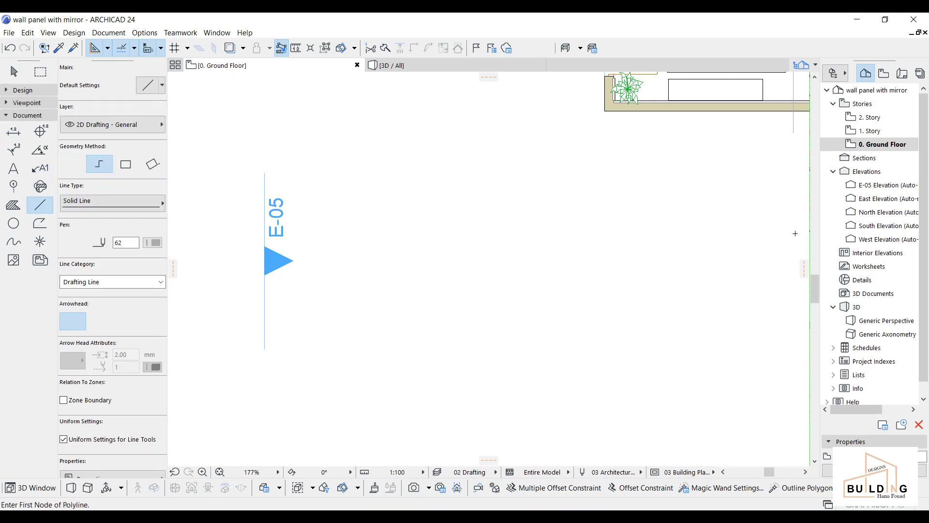
{"action": "middle_click_drag", "start_coordinate": [656, 231], "coordinate": [549, 247]}
{"action": "scroll", "coordinate": [372, 227], "scroll_direction": "up", "scroll_amount": 2}
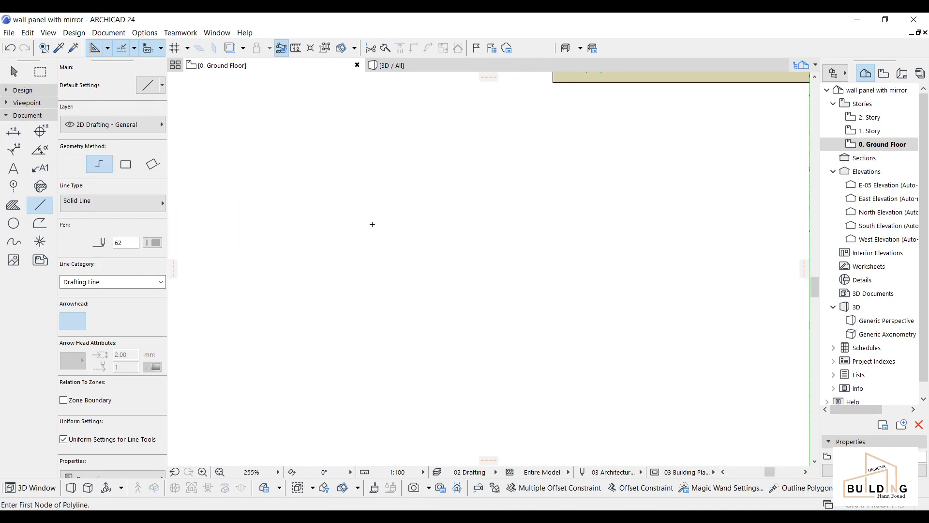
{"action": "left_click", "coordinate": [372, 230]}
{"action": "type", "text": "2600"}
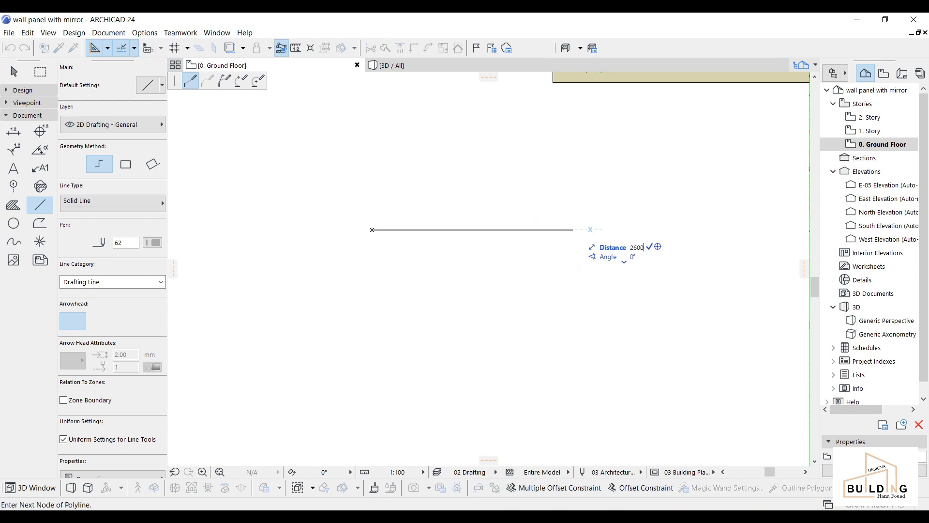
{"action": "key", "text": "Return"}
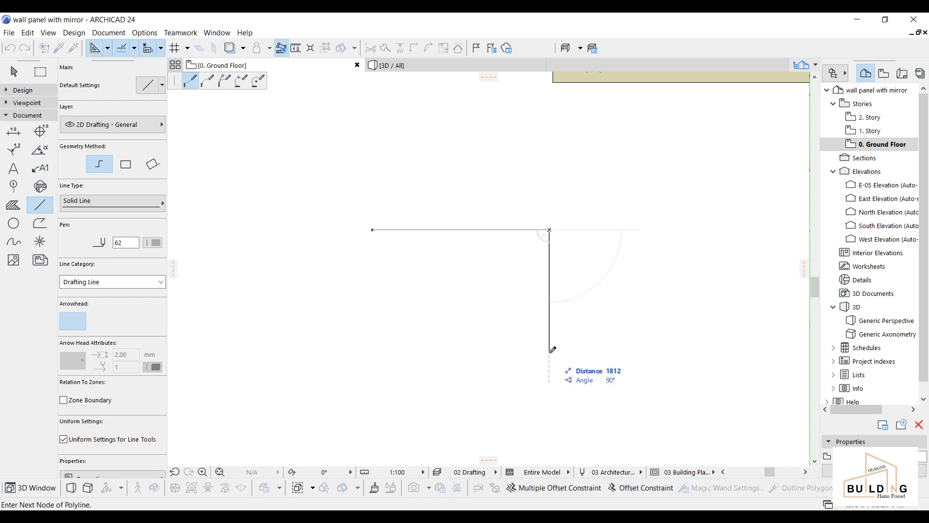
{"action": "scroll", "coordinate": [552, 270], "scroll_direction": "down", "scroll_amount": 2}
{"action": "scroll", "coordinate": [552, 269], "scroll_direction": "left", "scroll_amount": 1}
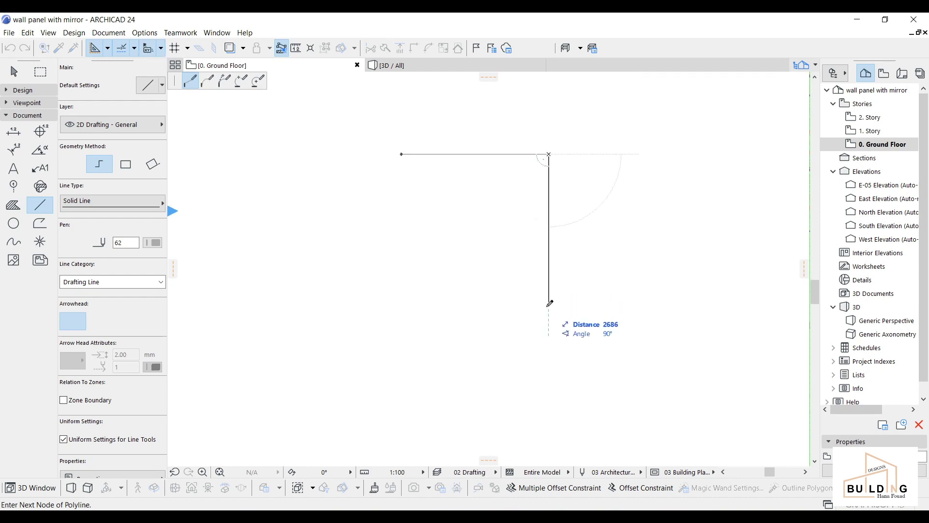
{"action": "type", "text": "2600"}
{"action": "key", "text": "Return"}
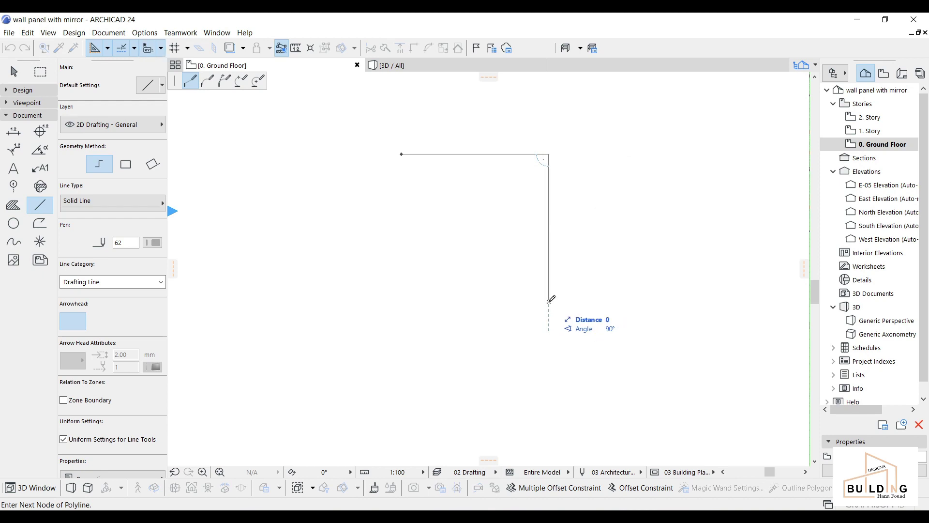
{"action": "left_click", "coordinate": [408, 297]}
{"action": "left_click", "coordinate": [401, 154]}
Step: Draw a horizontal line across the square between the midpoints of its left and right sides
{"action": "middle_click_drag", "start_coordinate": [464, 241], "coordinate": [421, 291]}
{"action": "scroll", "coordinate": [387, 280], "scroll_direction": "up", "scroll_amount": 3}
{"action": "scroll", "coordinate": [344, 275], "scroll_direction": "up", "scroll_amount": 3}
{"action": "left_click", "coordinate": [343, 266]}
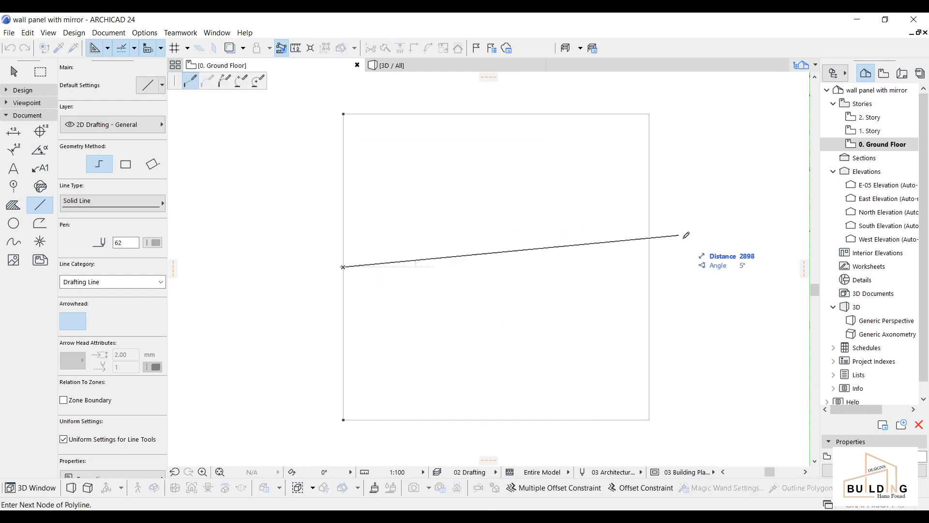
{"action": "left_click", "coordinate": [650, 266]}
{"action": "right_click", "coordinate": [650, 266]}
{"action": "left_click", "coordinate": [687, 356]}
{"action": "key", "text": "Escape"}
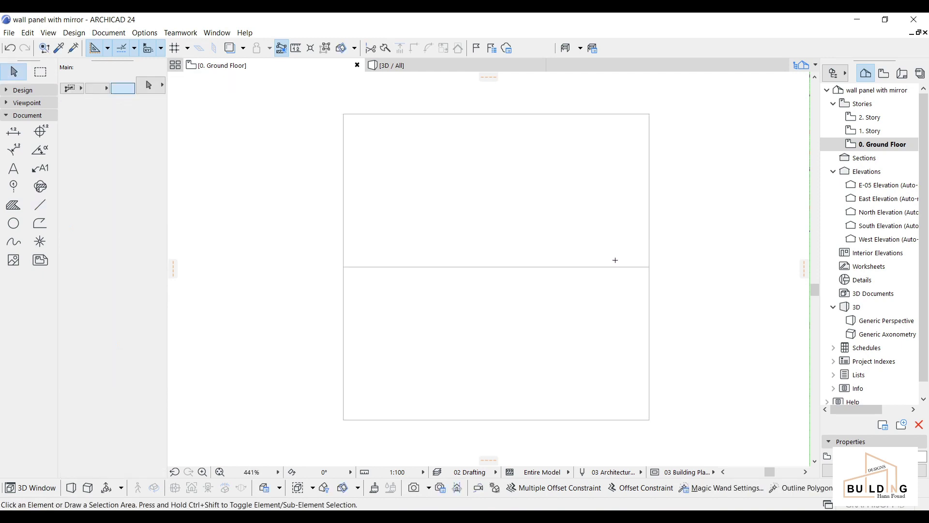
Step: Rotate the horizontal line about its left endpoint until its free end meets the square's top edge
{"action": "left_click", "coordinate": [616, 267]}
{"action": "key", "text": "ctrl+e"}
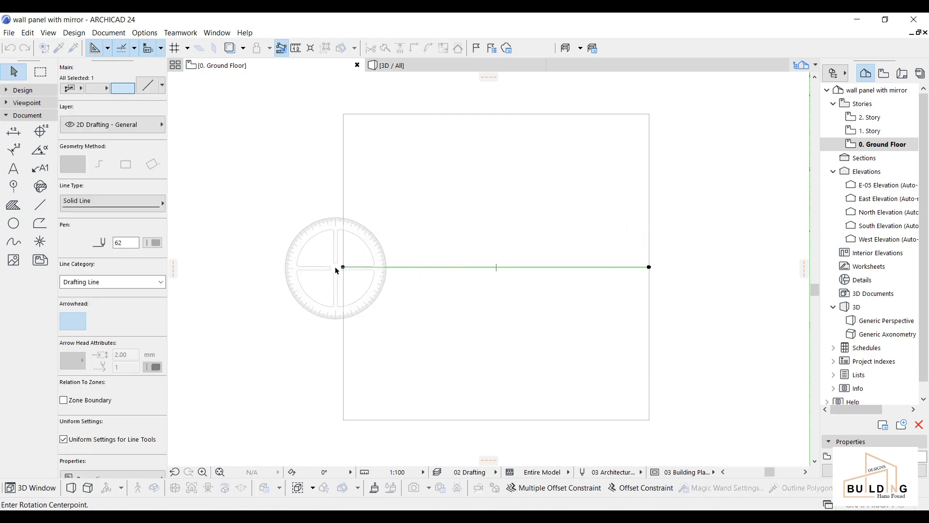
{"action": "left_click", "coordinate": [343, 267]}
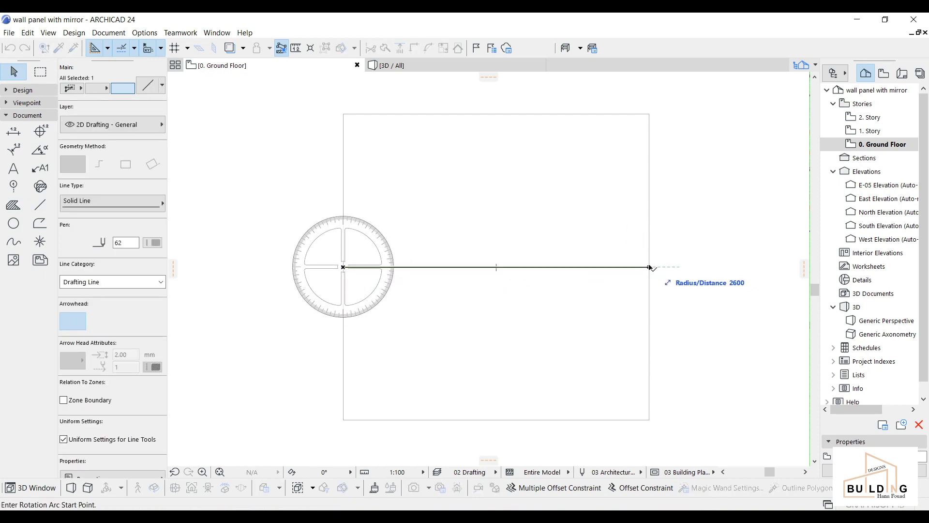
{"action": "left_click", "coordinate": [649, 266]}
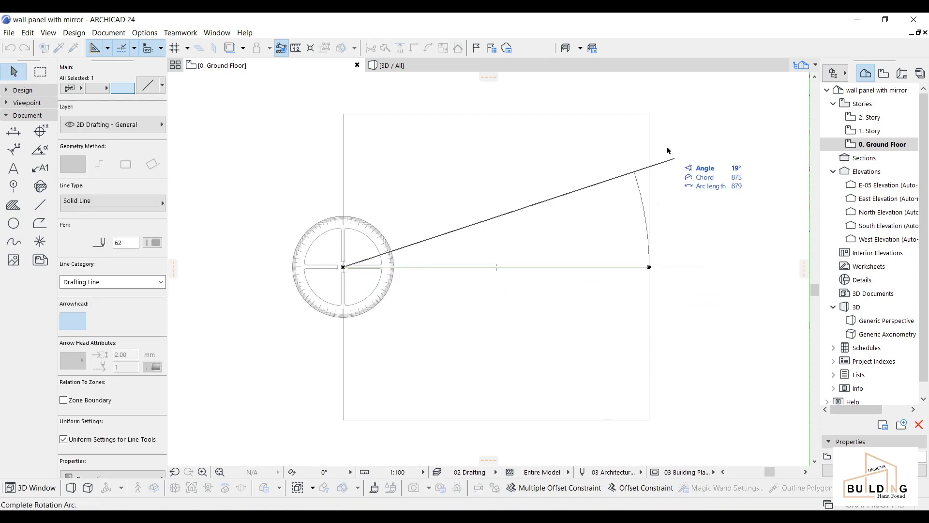
{"action": "left_click", "coordinate": [630, 129]}
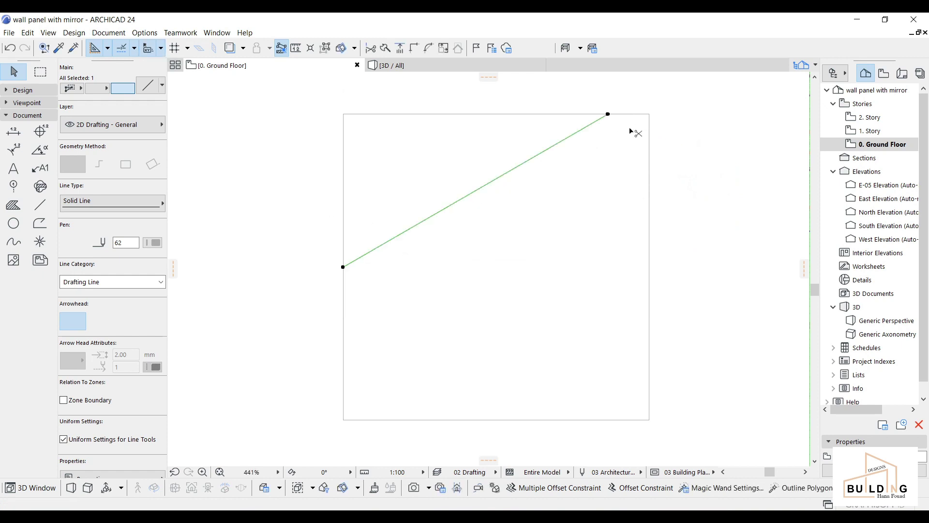
Step: Move the slanted line's upper end onto the square's top-right corner and stretch its lower end slightly past the left side
{"action": "key", "text": "ctrl+d"}
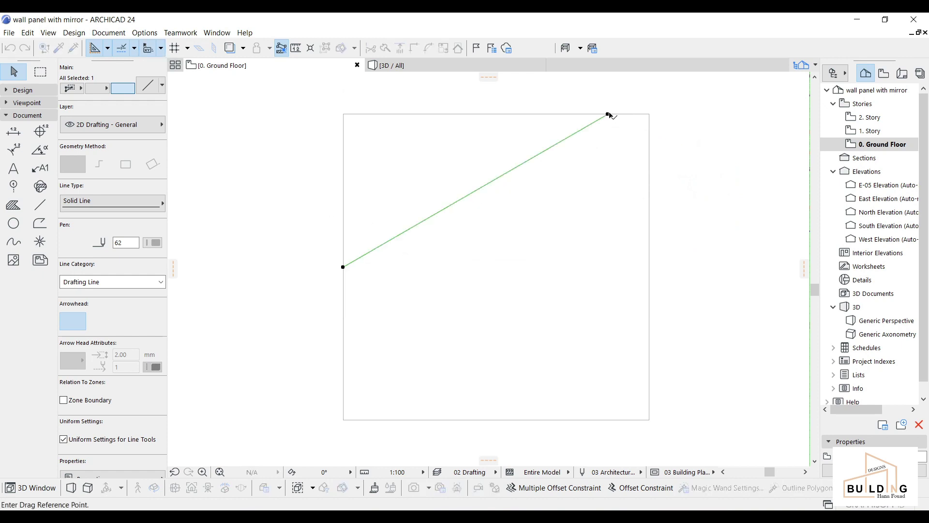
{"action": "left_click", "coordinate": [608, 114]}
{"action": "left_click", "coordinate": [649, 114]}
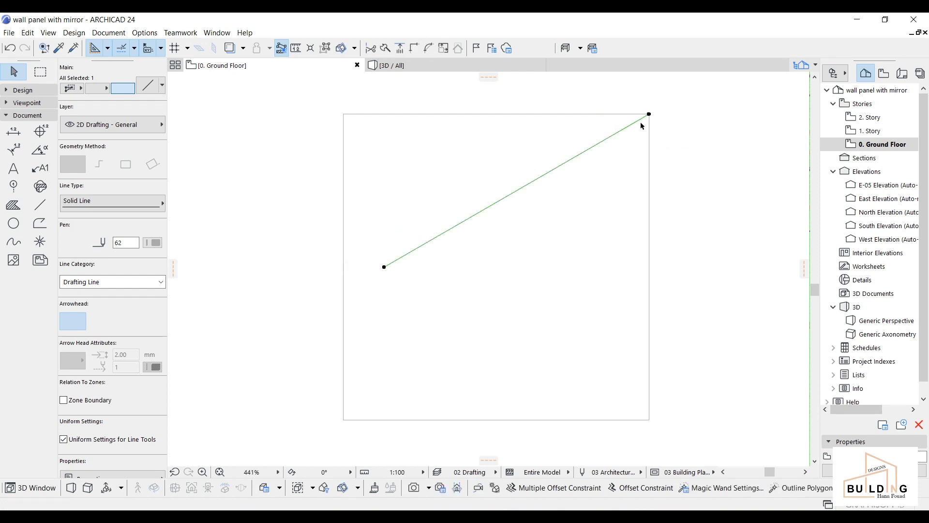
{"action": "left_click", "coordinate": [384, 267]}
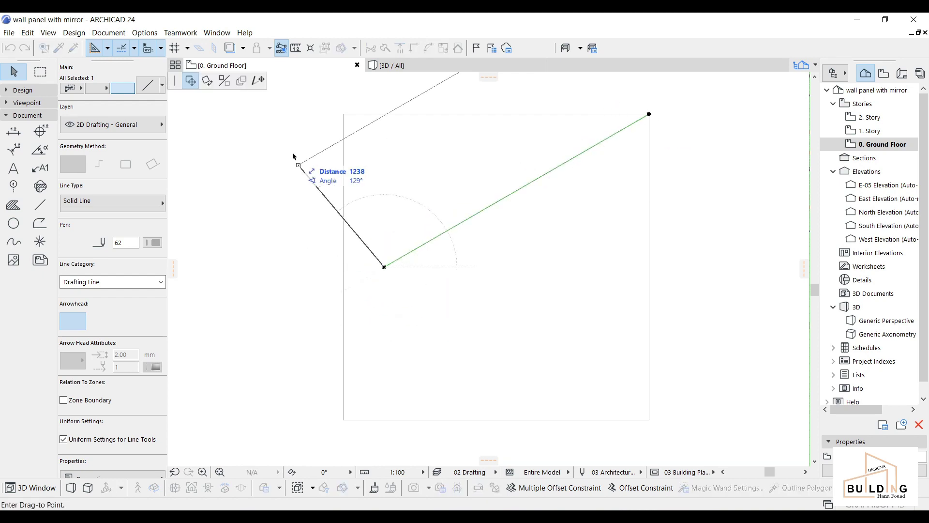
{"action": "left_click", "coordinate": [255, 80]}
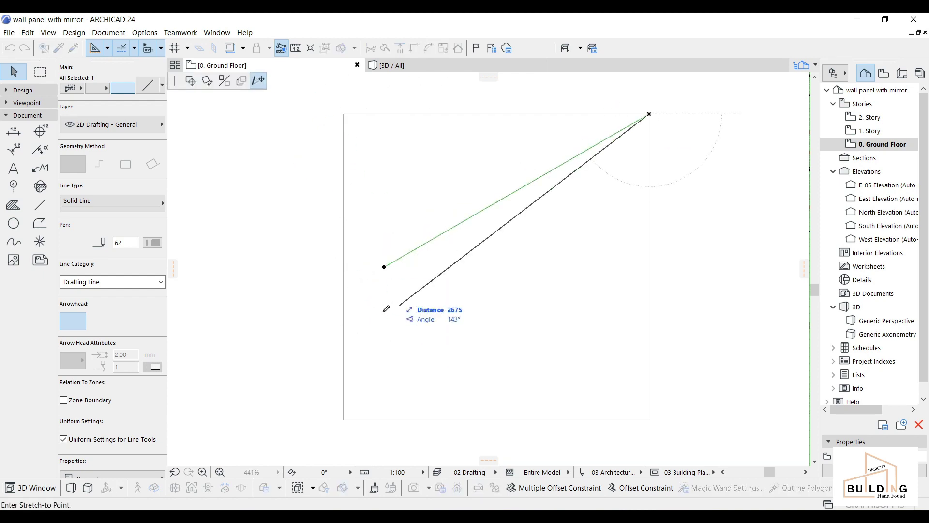
{"action": "left_click", "coordinate": [331, 298]}
Step: Mirror a copy of the slanted line about a vertical axis through the midpoint of the square's top edge
{"action": "middle_click_drag", "start_coordinate": [512, 229], "coordinate": [450, 307]}
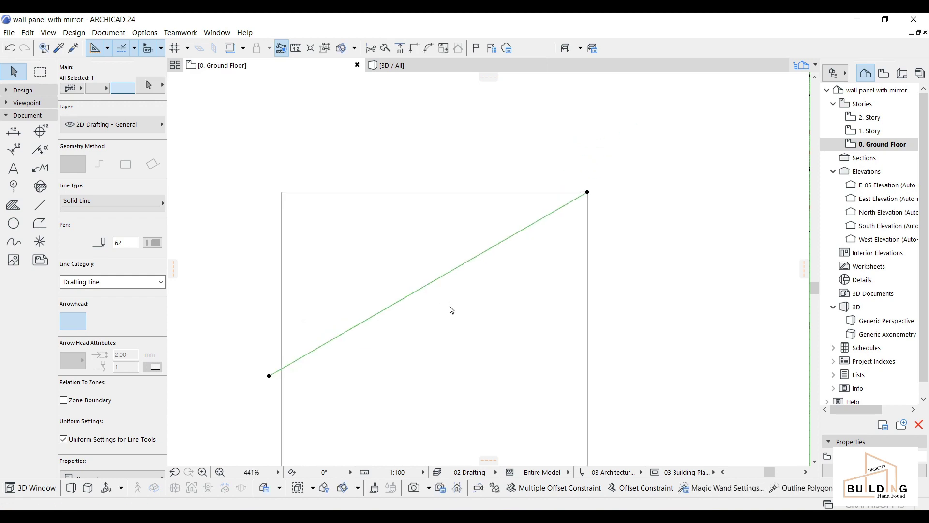
{"action": "key", "text": "ctrl+shift+m"}
{"action": "scroll", "coordinate": [443, 199], "scroll_direction": "up", "scroll_amount": 2}
{"action": "scroll", "coordinate": [441, 198], "scroll_direction": "up", "scroll_amount": 3}
{"action": "scroll", "coordinate": [402, 200], "scroll_direction": "down", "scroll_amount": 4}
{"action": "middle_click_drag", "start_coordinate": [402, 200], "coordinate": [452, 208]}
{"action": "scroll", "coordinate": [451, 208], "scroll_direction": "up", "scroll_amount": 1}
{"action": "scroll", "coordinate": [474, 207], "scroll_direction": "up", "scroll_amount": 1}
{"action": "left_click", "coordinate": [466, 203]}
{"action": "left_click", "coordinate": [465, 157]}
{"action": "scroll", "coordinate": [502, 207], "scroll_direction": "down", "scroll_amount": 2}
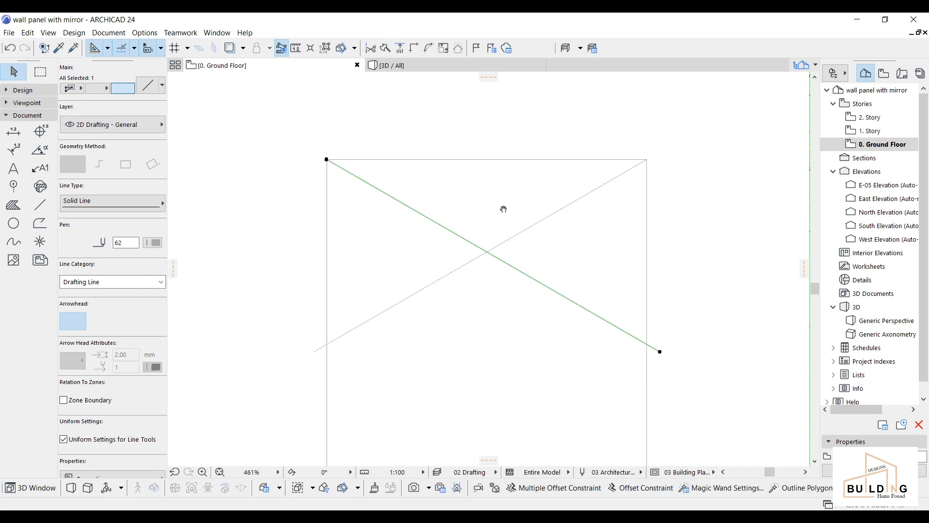
Step: Multiply the mirrored diagonal downward from the square's top-left corner, making 6 copies at an increment of 650 mm
{"action": "left_click", "coordinate": [336, 161]}
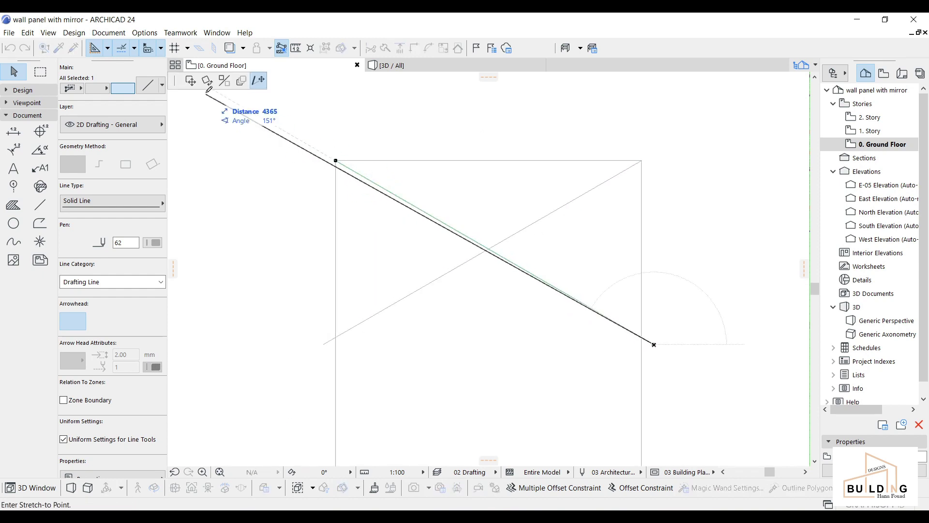
{"action": "left_click", "coordinate": [242, 81]}
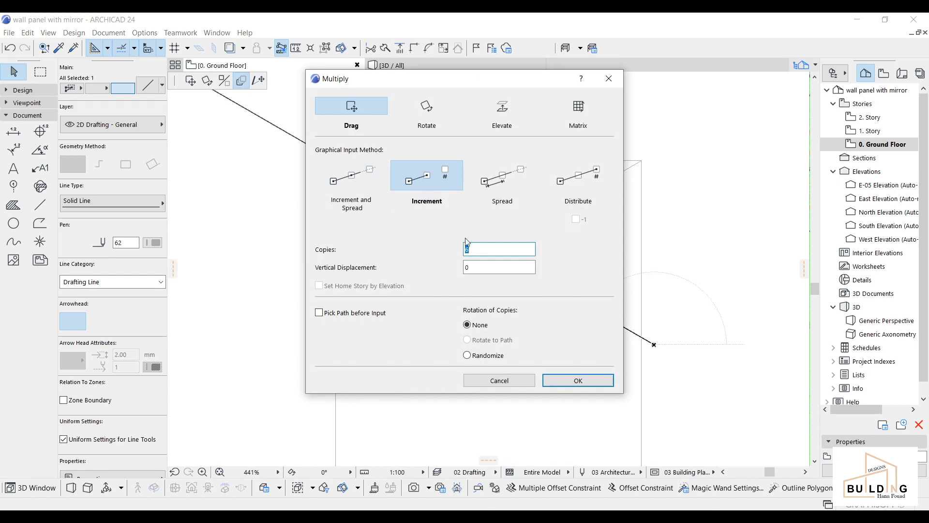
{"action": "left_click", "coordinate": [580, 378]}
{"action": "left_click", "coordinate": [335, 160]}
{"action": "type", "text": "650"}
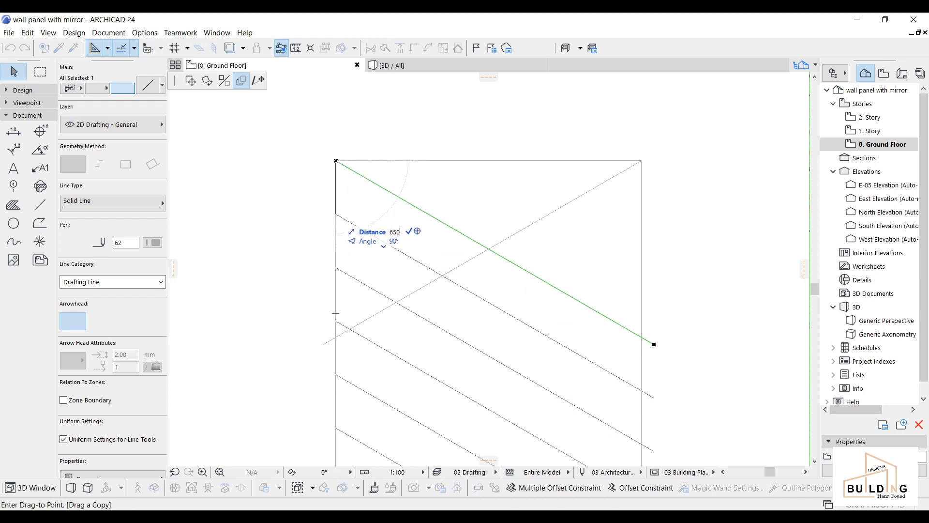
{"action": "key", "text": "Return"}
Step: Mirror copies of the six multiplied lines about the vertical axis through the top edge's midpoint
{"action": "scroll", "coordinate": [363, 289], "scroll_direction": "down", "scroll_amount": 2}
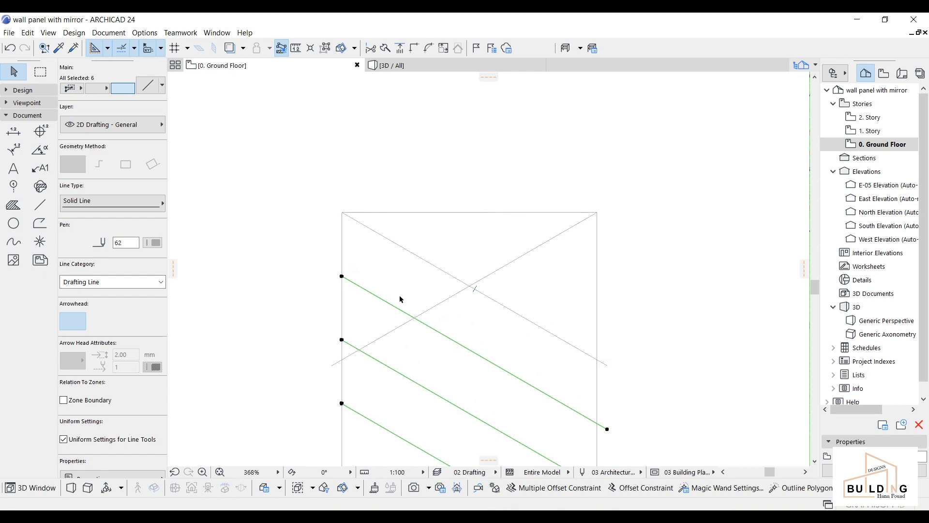
{"action": "key", "text": "ctrl+alt+m"}
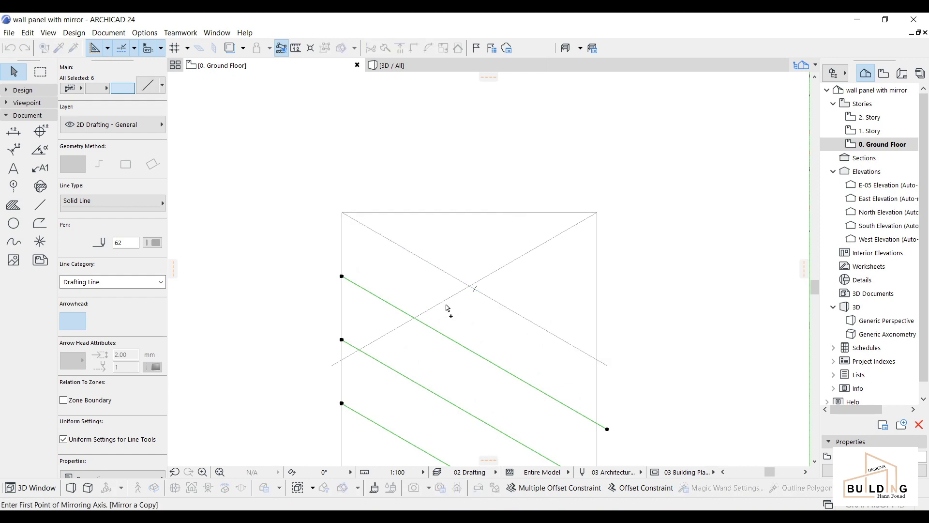
{"action": "scroll", "coordinate": [466, 208], "scroll_direction": "up", "scroll_amount": 3}
{"action": "scroll", "coordinate": [466, 204], "scroll_direction": "up", "scroll_amount": 1}
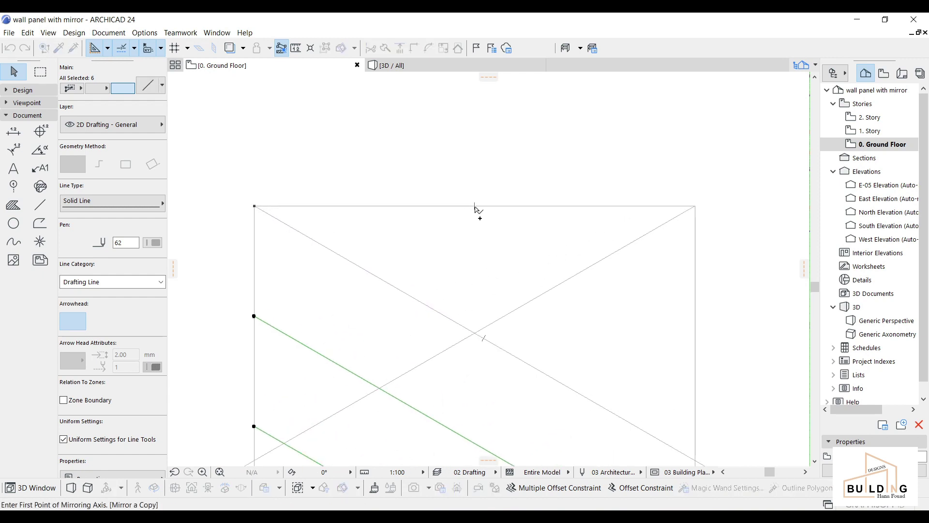
{"action": "left_click", "coordinate": [475, 206]}
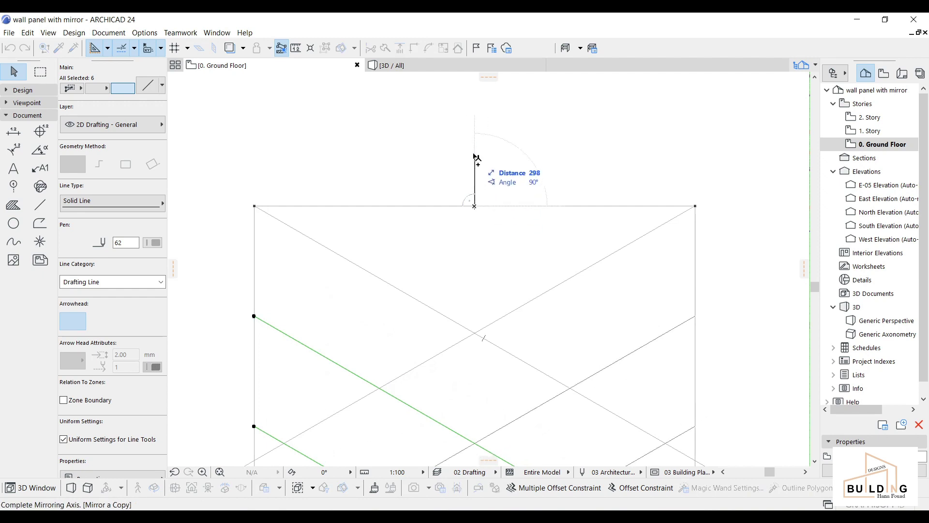
{"action": "left_click", "coordinate": [477, 155]}
Step: Multiply the diagonal starting at the square's top-left corner upward, making 3 copies at an increment of 650 mm
{"action": "scroll", "coordinate": [503, 286], "scroll_direction": "down", "scroll_amount": 1}
{"action": "scroll", "coordinate": [504, 290], "scroll_direction": "down", "scroll_amount": 2}
{"action": "left_click", "coordinate": [460, 257]}
{"action": "left_click", "coordinate": [358, 197]}
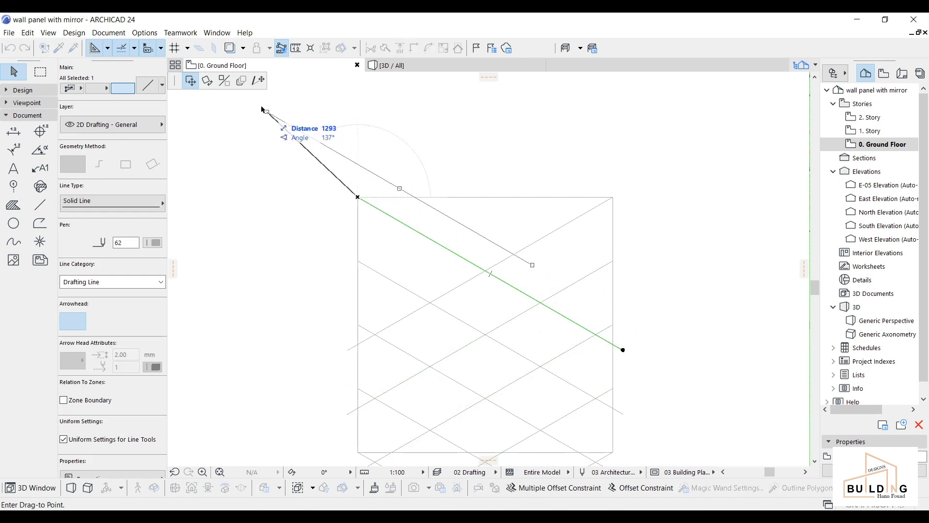
{"action": "left_click", "coordinate": [241, 80]}
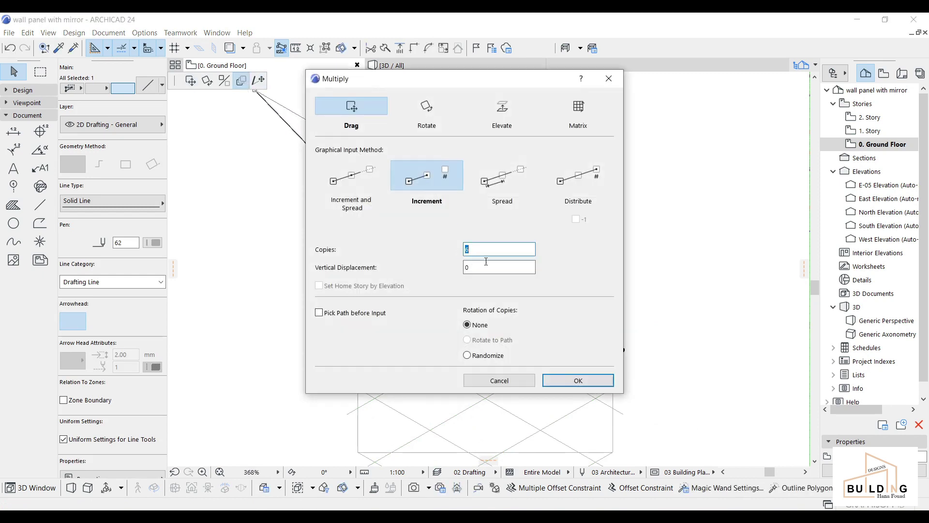
{"action": "left_click", "coordinate": [578, 381]}
{"action": "left_click", "coordinate": [357, 198]}
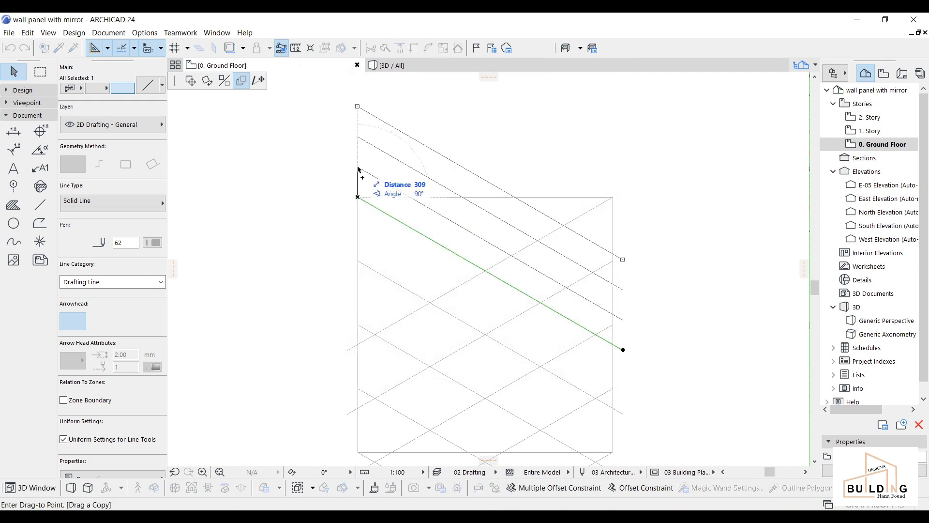
{"action": "type", "text": "65"}
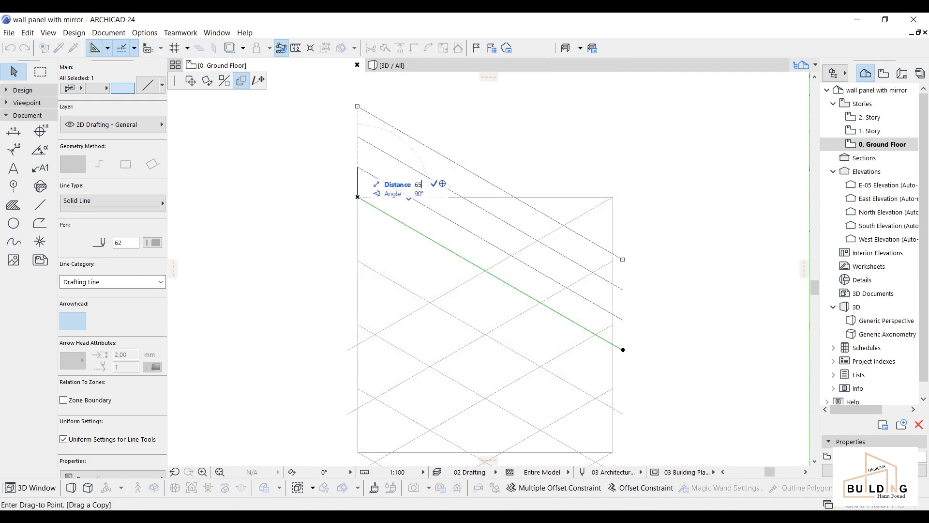
{"action": "type", "text": "0"}
{"action": "key", "text": "Return"}
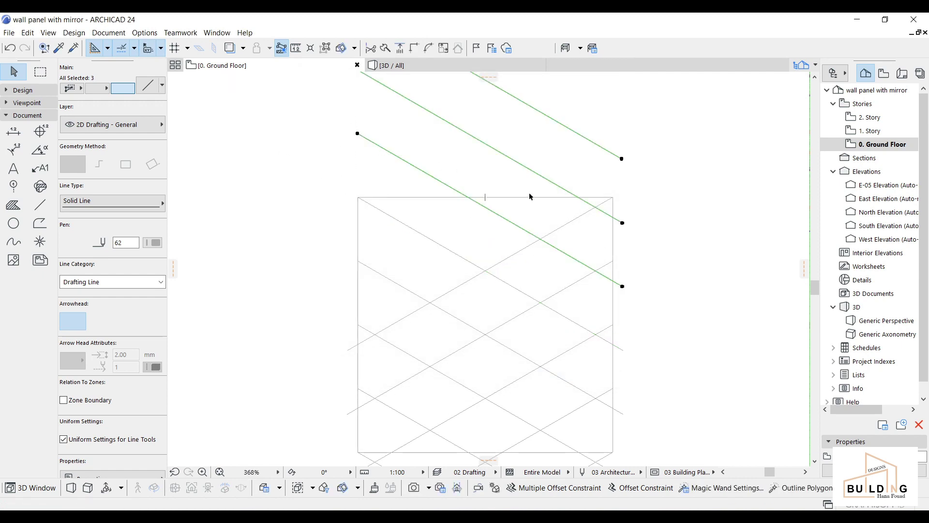
Step: Mirror copies of the three upper lines about the square's vertical centre axis
{"action": "key", "text": "ctrl+alt+m"}
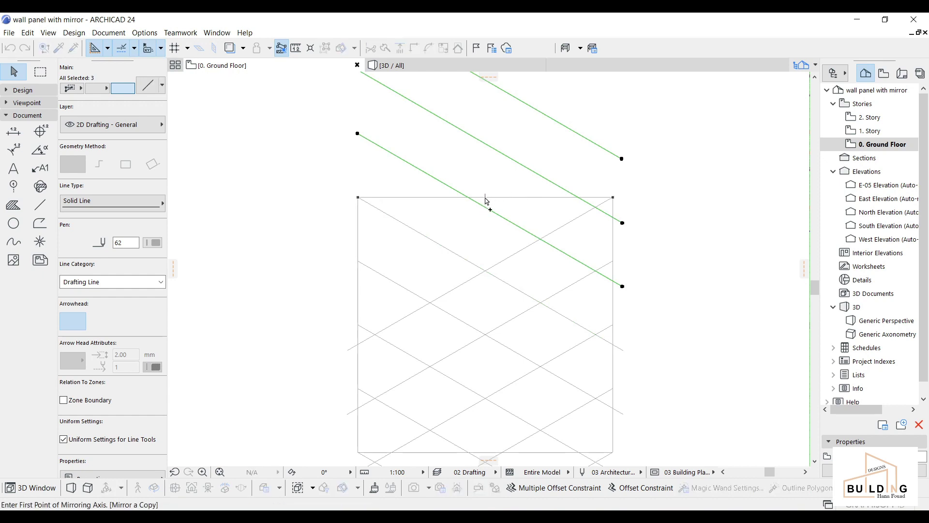
{"action": "left_click", "coordinate": [486, 198]}
{"action": "left_click", "coordinate": [488, 142]}
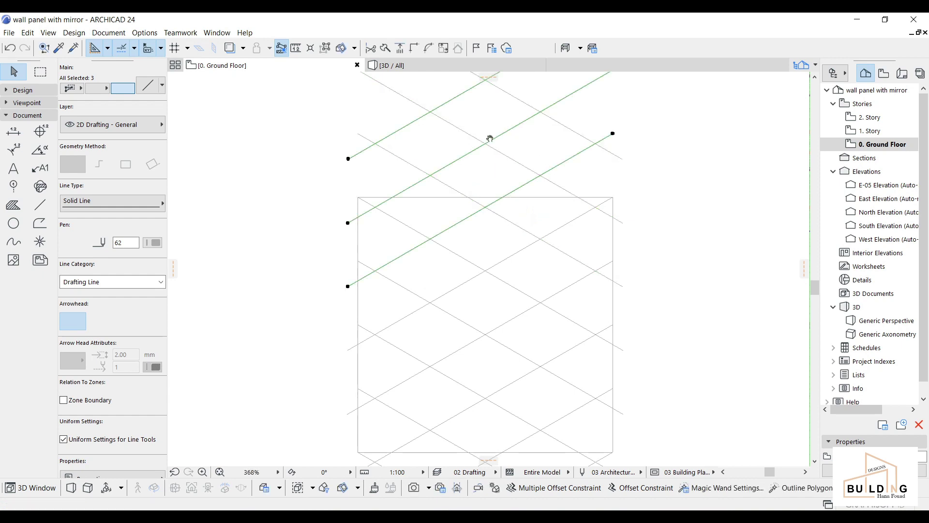
Step: Delete the topmost pair of crossing diagonals above the square
{"action": "middle_click_drag", "start_coordinate": [489, 143], "coordinate": [494, 276]}
{"action": "left_click_drag", "start_coordinate": [495, 165], "coordinate": [487, 241]}
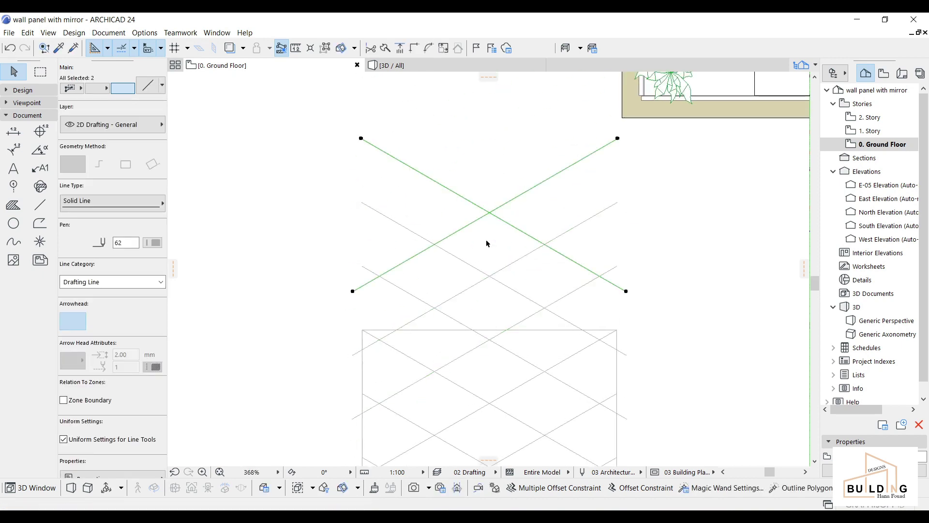
{"action": "key", "text": "Delete"}
Step: Delete the four lowest crossing diagonals below the square
{"action": "scroll", "coordinate": [518, 325], "scroll_direction": "down", "scroll_amount": 3}
{"action": "middle_click_drag", "start_coordinate": [521, 416], "coordinate": [488, 223]}
{"action": "scroll", "coordinate": [474, 334], "scroll_direction": "up", "scroll_amount": 2}
{"action": "left_click", "coordinate": [458, 350]}
{"action": "middle_click_drag", "start_coordinate": [459, 404], "coordinate": [477, 314]}
{"action": "left_click", "coordinate": [460, 372]}
{"action": "middle_click_drag", "start_coordinate": [512, 240], "coordinate": [511, 281]}
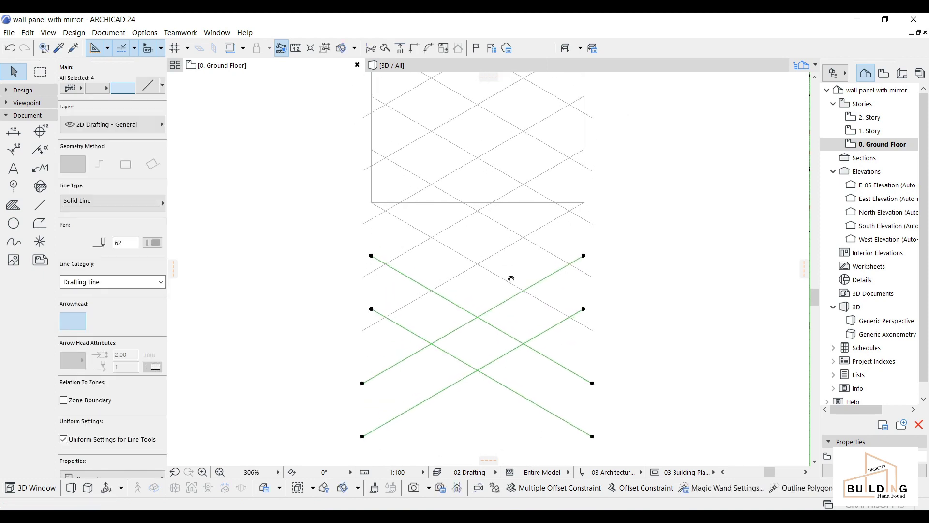
{"action": "key", "text": "Delete"}
Step: Using the square's outline as the cutting boundary, trim off the diagonal segments that extend below its bottom edge
{"action": "middle_click_drag", "start_coordinate": [516, 208], "coordinate": [519, 270]}
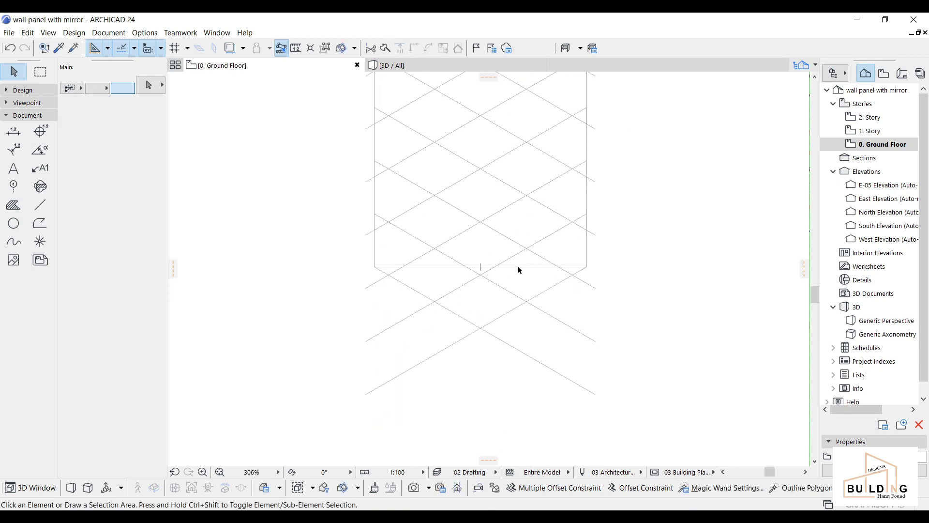
{"action": "left_click", "coordinate": [518, 265]}
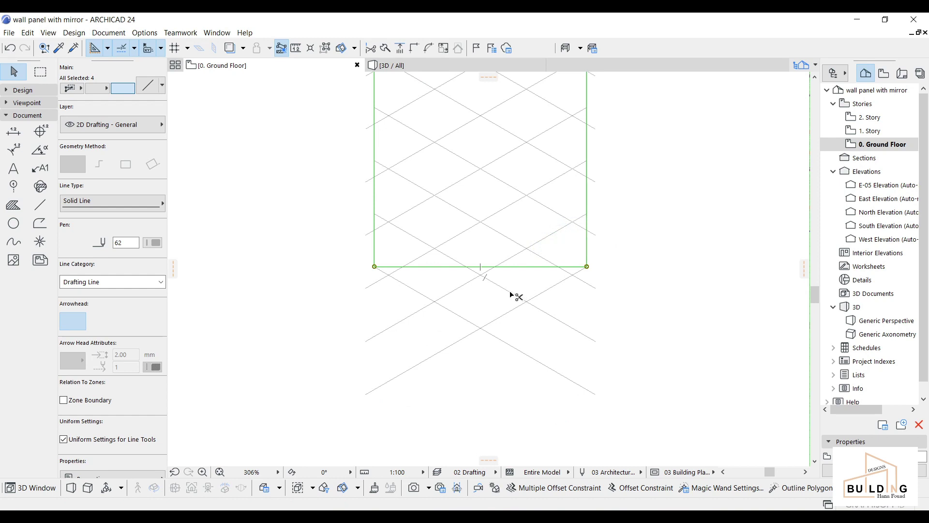
{"action": "left_click", "coordinate": [410, 288], "text": "ctrl"}
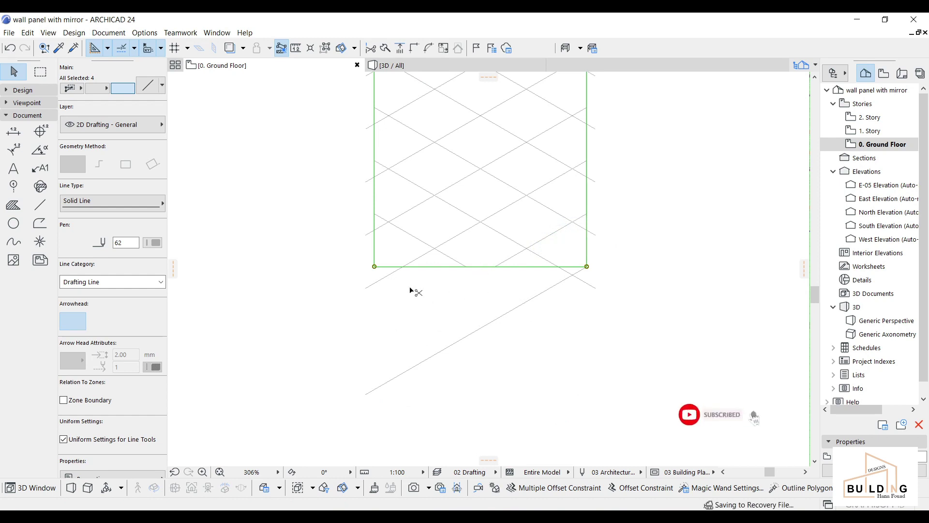
{"action": "left_click", "coordinate": [554, 287], "text": "ctrl"}
Step: Trim off the diagonal segments that extend above the square's top edge and deselect the outline
{"action": "scroll", "coordinate": [528, 197], "scroll_direction": "down", "scroll_amount": 4}
{"action": "scroll", "coordinate": [495, 244], "scroll_direction": "up", "scroll_amount": 3}
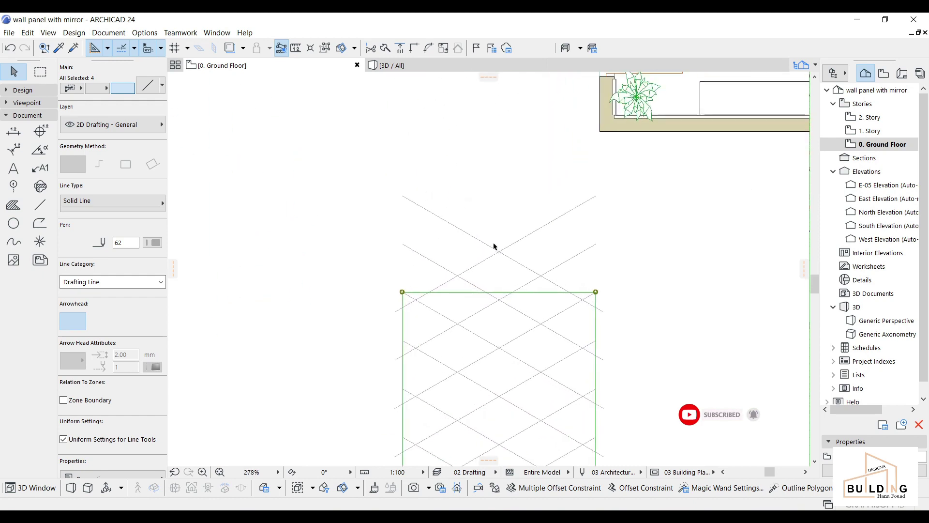
{"action": "left_click", "coordinate": [495, 256], "text": "ctrl"}
{"action": "left_click", "coordinate": [441, 269], "text": "ctrl"}
{"action": "left_click", "coordinate": [531, 283], "text": "ctrl"}
{"action": "scroll", "coordinate": [536, 297], "scroll_direction": "down", "scroll_amount": 2}
{"action": "middle_click_drag", "start_coordinate": [542, 306], "coordinate": [548, 218]}
{"action": "key", "text": "Escape"}
{"action": "scroll", "coordinate": [542, 229], "scroll_direction": "up", "scroll_amount": 5}
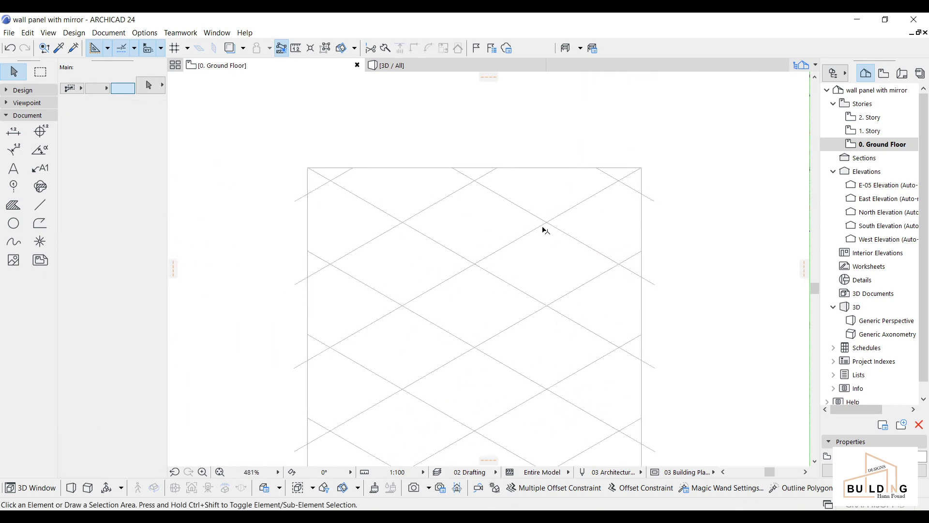
{"action": "left_click", "coordinate": [40, 205]}
{"action": "left_click", "coordinate": [71, 164]}
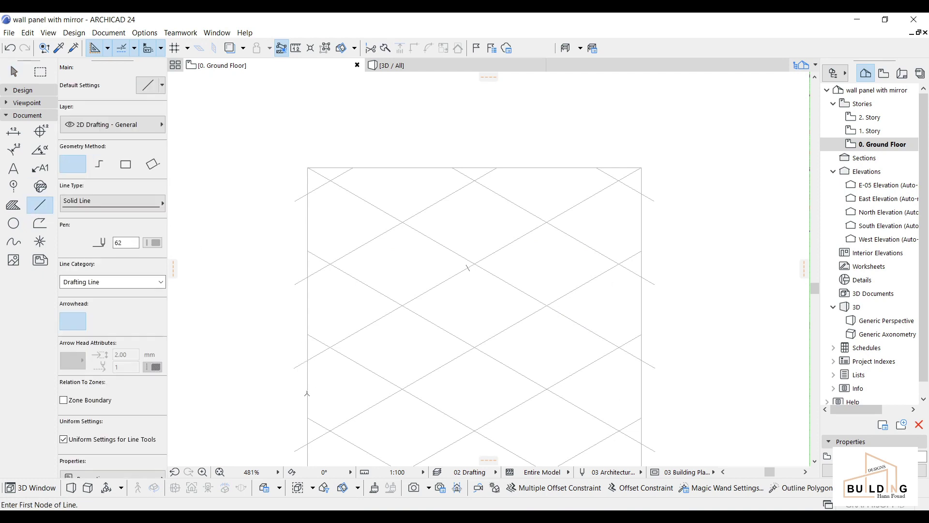
{"action": "scroll", "coordinate": [338, 271], "scroll_direction": "up", "scroll_amount": 3}
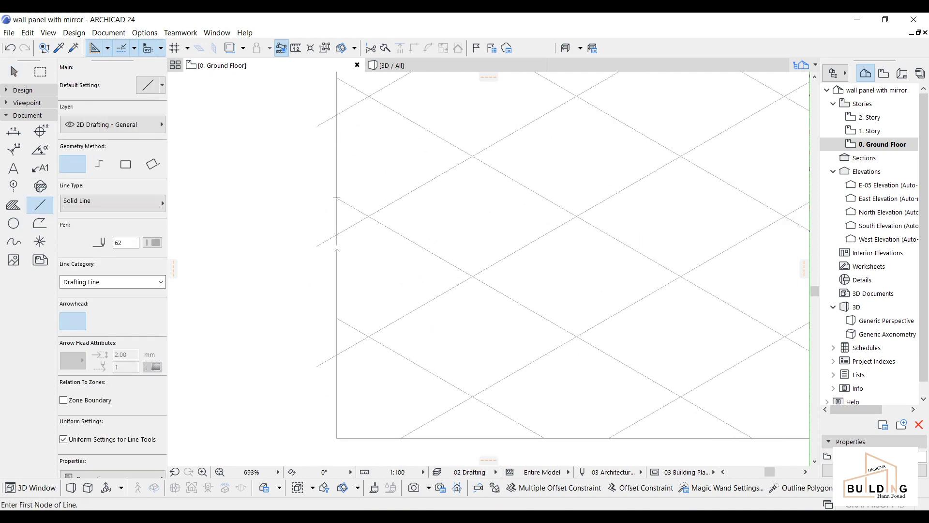
{"action": "scroll", "coordinate": [337, 247], "scroll_direction": "down", "scroll_amount": 1}
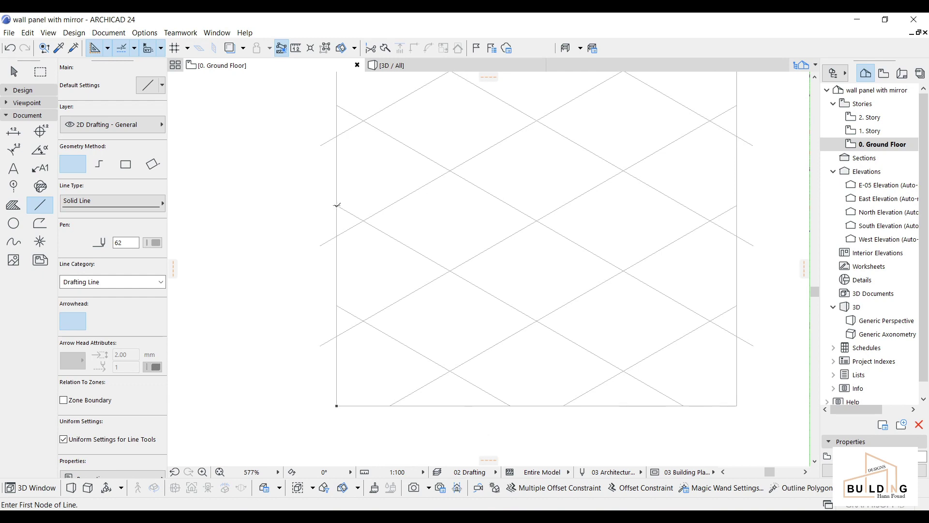
{"action": "left_click", "coordinate": [337, 205]}
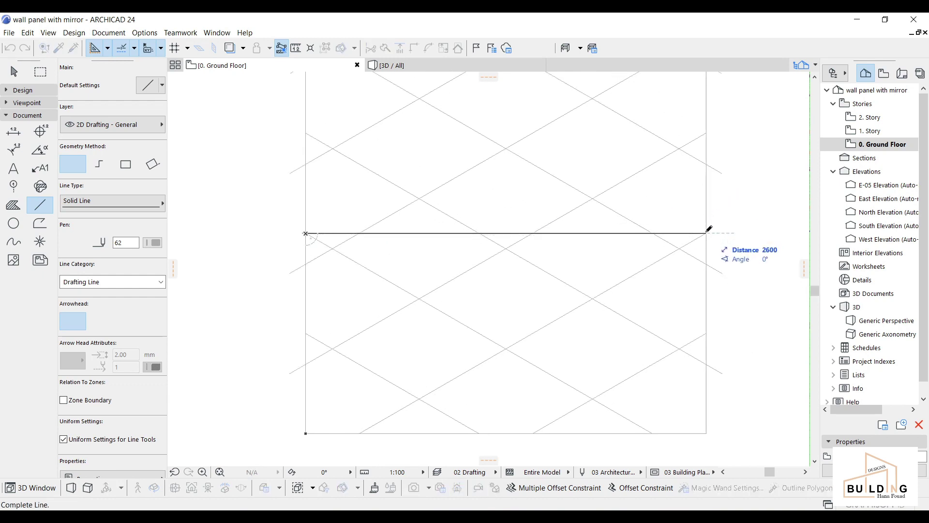
{"action": "left_click", "coordinate": [706, 232]}
{"action": "key", "text": "Escape"}
{"action": "left_click", "coordinate": [685, 234]}
{"action": "key", "text": "Delete"}
Step: Draw a closed polyline strip 2600 mm long and 30 mm high across the square, with its lower side starting at the left edge's midpoint
{"action": "left_click", "coordinate": [40, 204]}
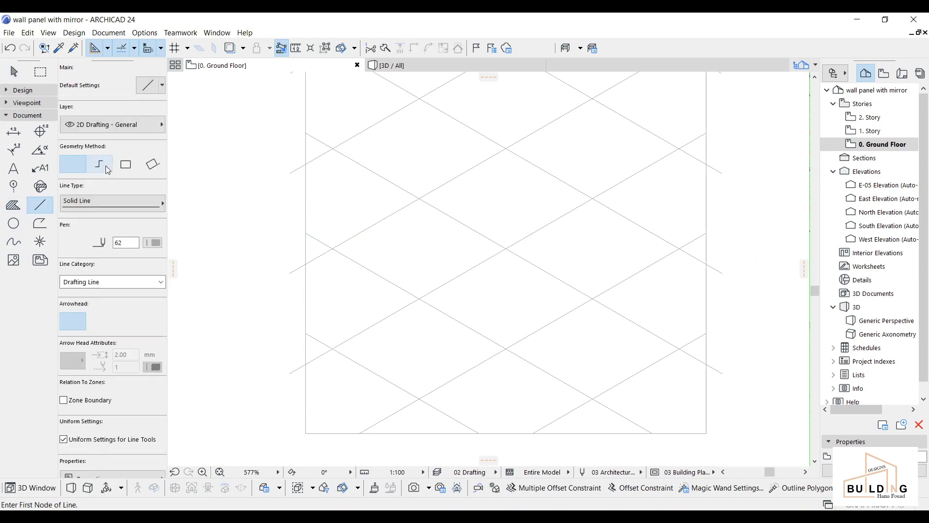
{"action": "left_click", "coordinate": [99, 164]}
{"action": "scroll", "coordinate": [306, 224], "scroll_direction": "up", "scroll_amount": 3}
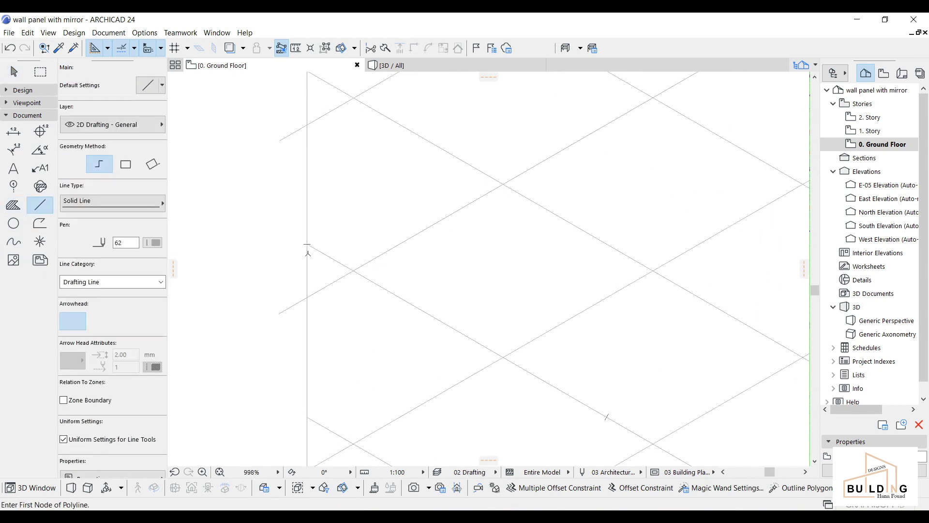
{"action": "left_click", "coordinate": [307, 243]}
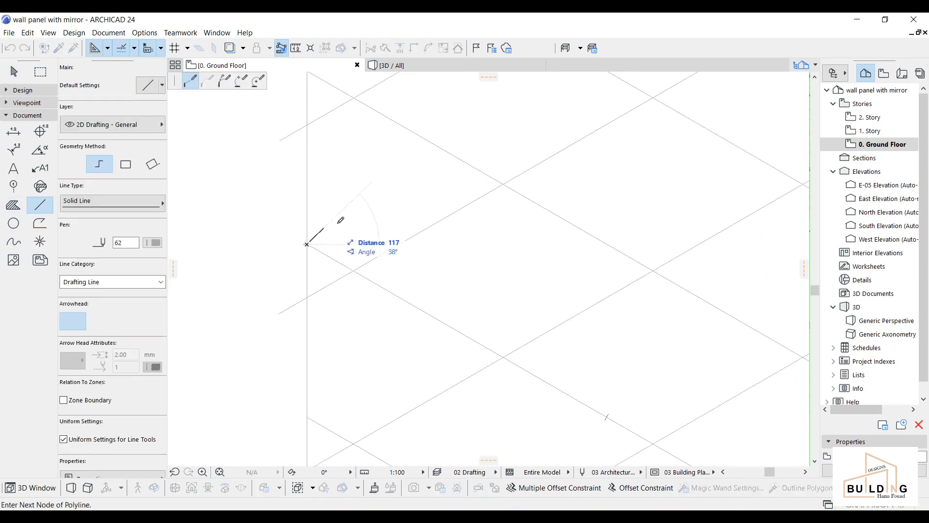
{"action": "middle_click_drag", "start_coordinate": [574, 236], "coordinate": [414, 232]}
{"action": "scroll", "coordinate": [660, 251], "scroll_direction": "down", "scroll_amount": 2}
{"action": "middle_click_drag", "start_coordinate": [661, 251], "coordinate": [591, 255]}
{"action": "left_click", "coordinate": [714, 245]}
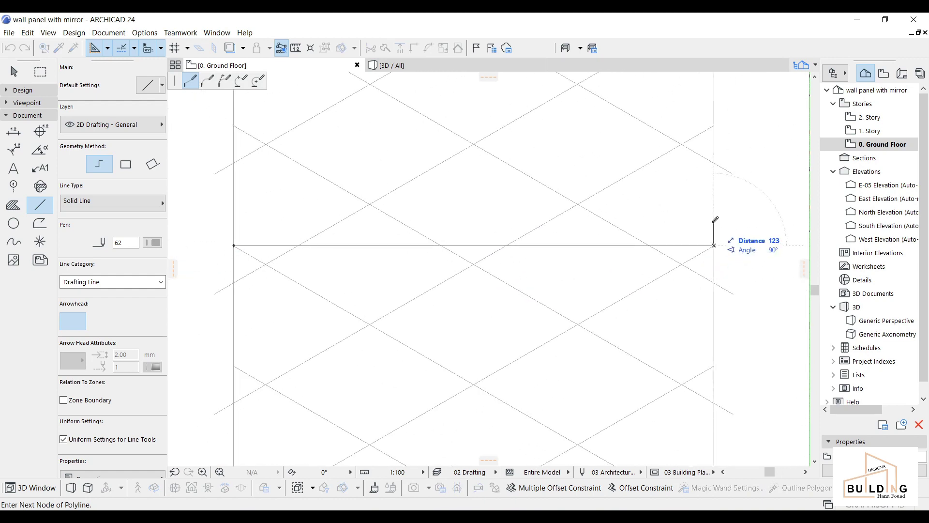
{"action": "type", "text": "30"}
{"action": "key", "text": "Return"}
{"action": "scroll", "coordinate": [641, 247], "scroll_direction": "down", "scroll_amount": 3}
{"action": "middle_click_drag", "start_coordinate": [641, 246], "coordinate": [730, 274]}
{"action": "scroll", "coordinate": [509, 261], "scroll_direction": "up", "scroll_amount": 1}
{"action": "scroll", "coordinate": [512, 258], "scroll_direction": "up", "scroll_amount": 2}
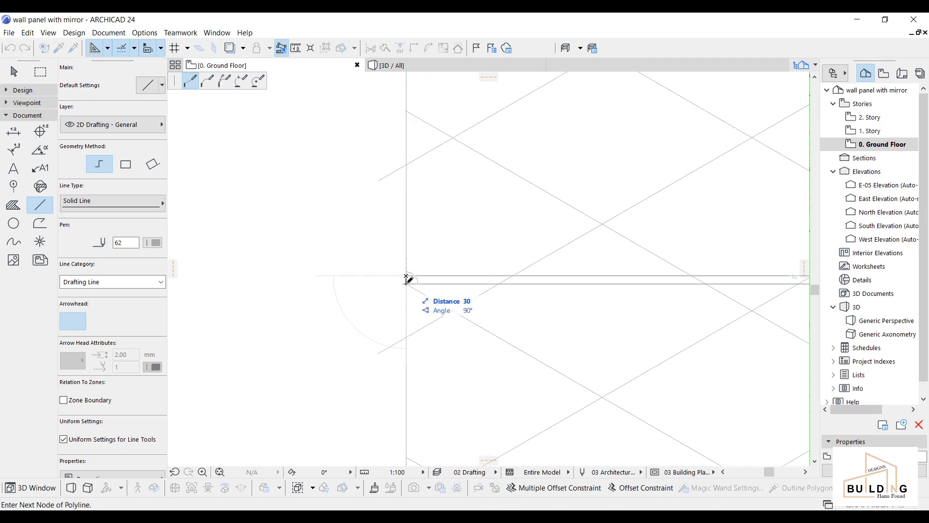
{"action": "left_click", "coordinate": [408, 280]}
Step: Rotate the horizontal strip 30° counter-clockwise about its lower-left corner
{"action": "left_click", "coordinate": [431, 279], "text": "shift"}
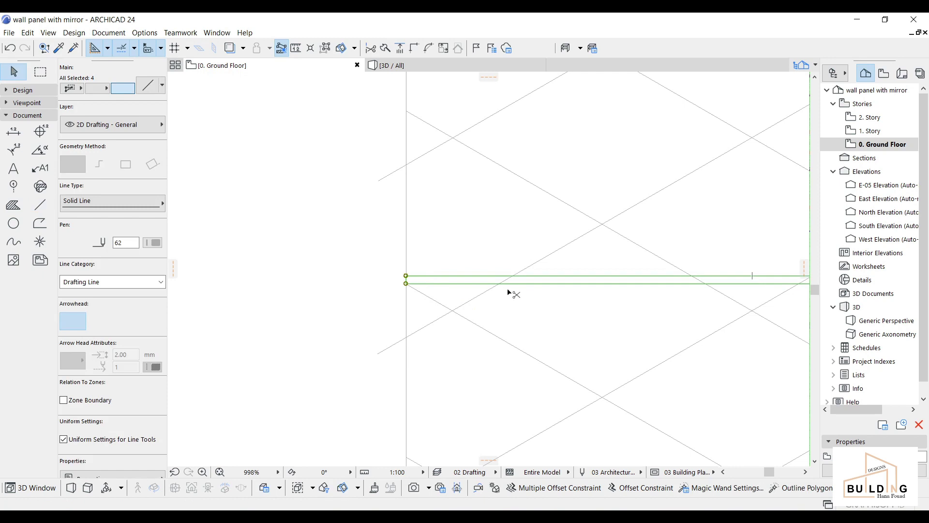
{"action": "key", "text": "ctrl+e"}
{"action": "left_click", "coordinate": [406, 283]}
{"action": "middle_click_drag", "start_coordinate": [545, 356], "coordinate": [221, 354]}
{"action": "scroll", "coordinate": [588, 319], "scroll_direction": "down", "scroll_amount": 2}
{"action": "left_click", "coordinate": [717, 291]}
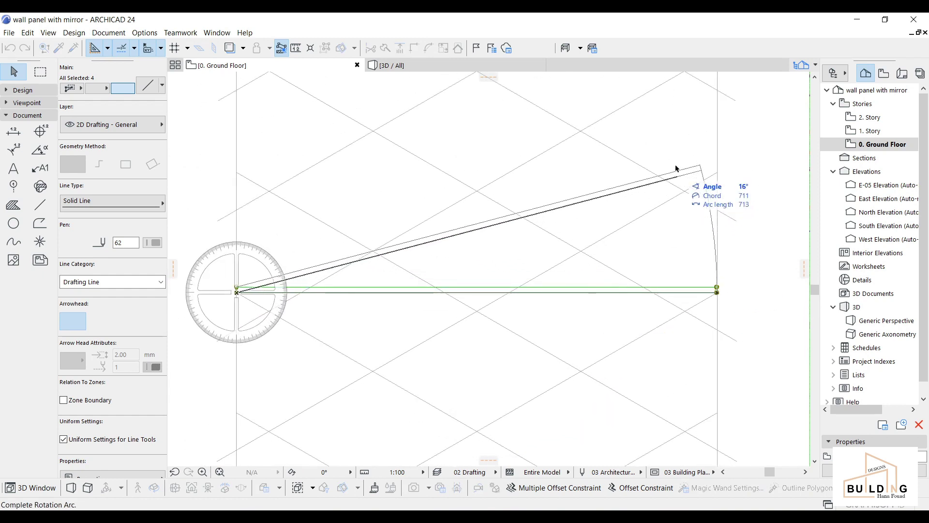
{"action": "type", "text": "30"}
{"action": "key", "text": "Return"}
Step: Move the rotated strip 348 mm horizontally so the lower corner of its upper end meets the square's top-right corner
{"action": "middle_click_drag", "start_coordinate": [629, 91], "coordinate": [537, 330]}
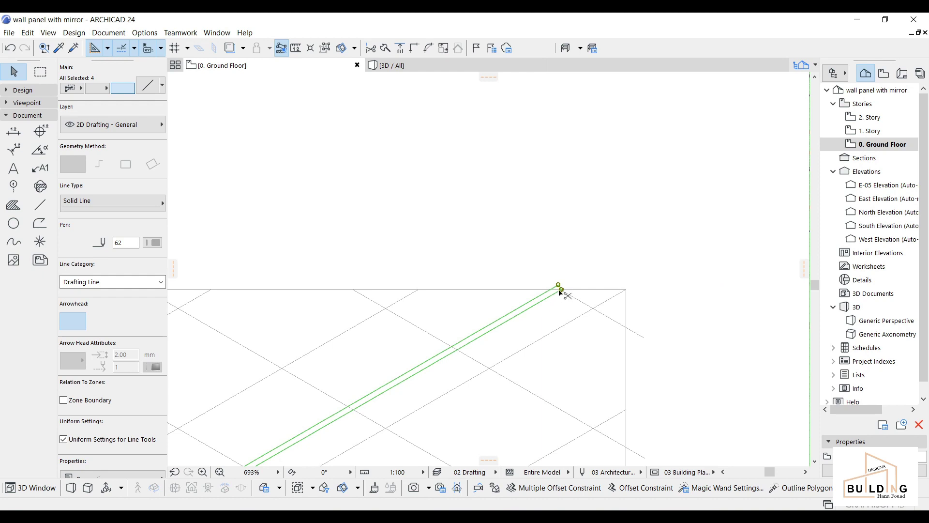
{"action": "key", "text": "ctrl+d"}
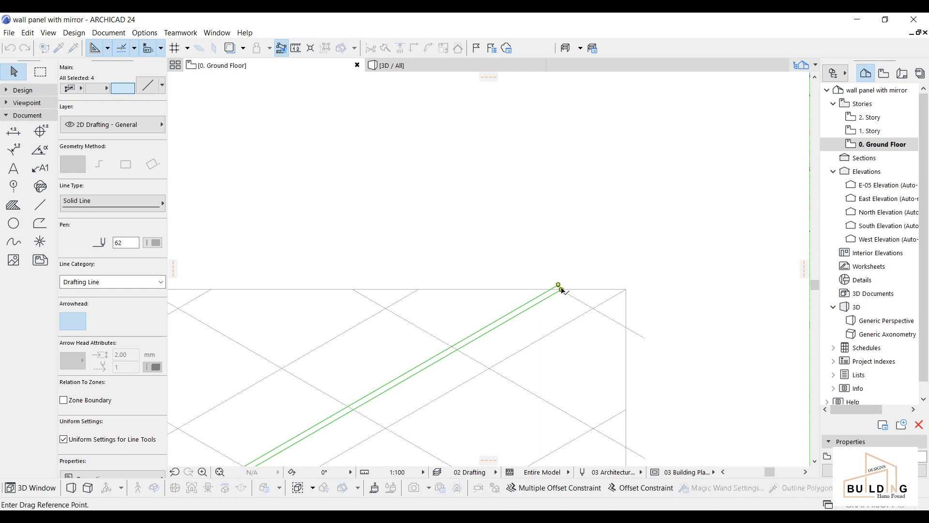
{"action": "left_click", "coordinate": [562, 290]}
{"action": "scroll", "coordinate": [606, 290], "scroll_direction": "up", "scroll_amount": 2}
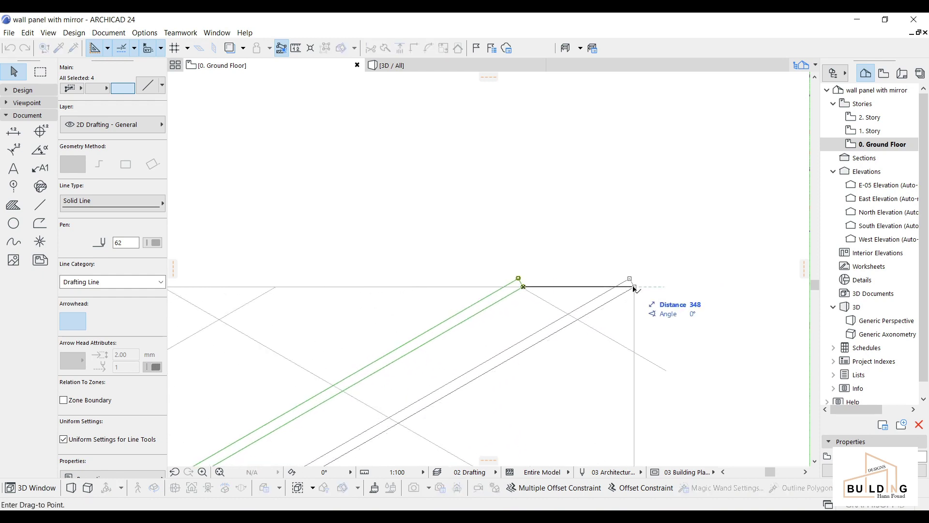
{"action": "left_click", "coordinate": [634, 289]}
Step: Mirror a copy of the strip about the vertical axis through the midpoint of the square's top edge
{"action": "scroll", "coordinate": [666, 250], "scroll_direction": "down", "scroll_amount": 2}
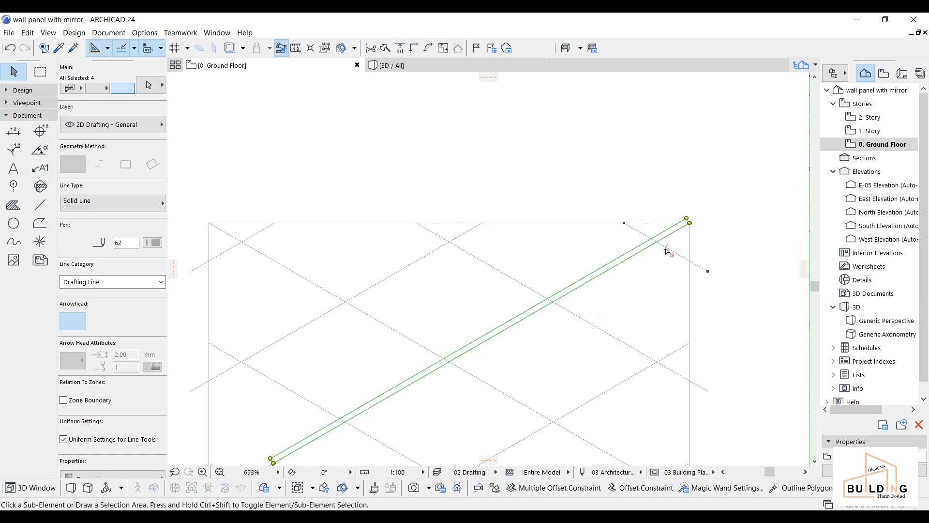
{"action": "key", "text": "ctrl+alt+m"}
{"action": "scroll", "coordinate": [386, 216], "scroll_direction": "up", "scroll_amount": 2}
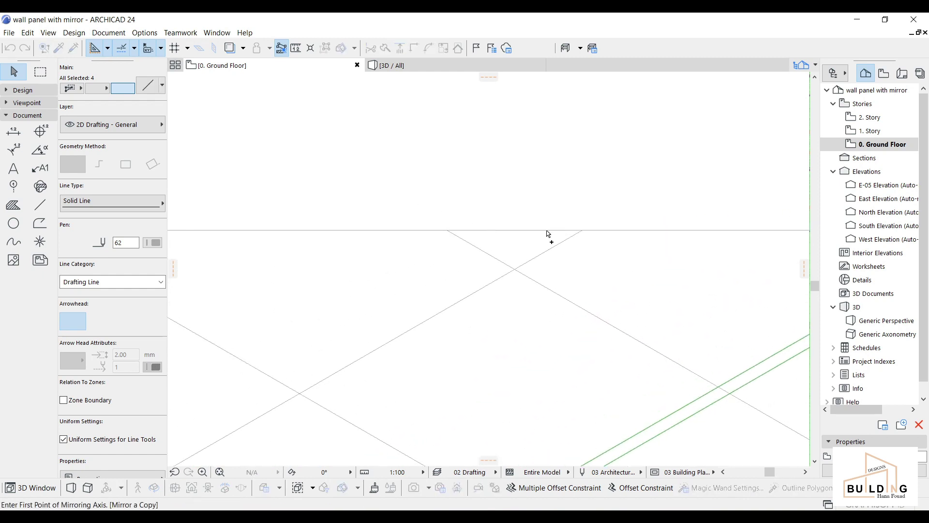
{"action": "scroll", "coordinate": [515, 247], "scroll_direction": "down", "scroll_amount": 3}
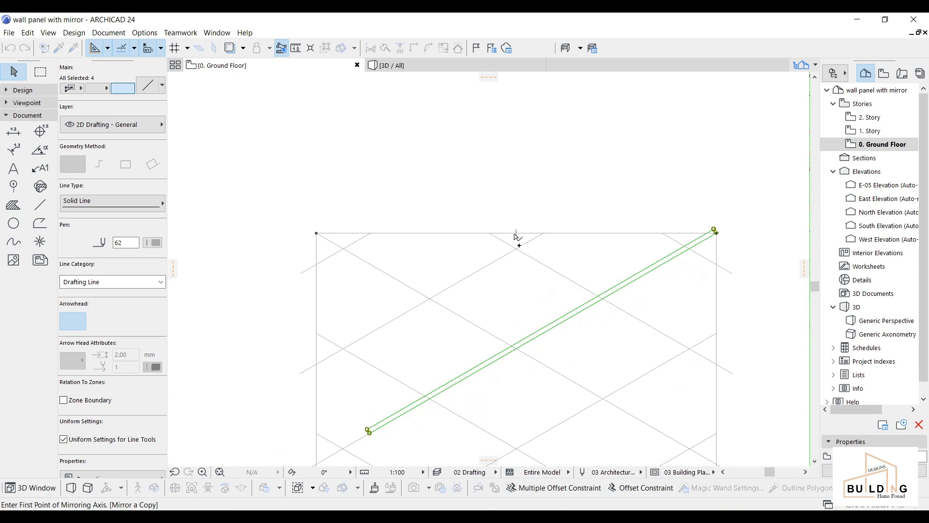
{"action": "left_click", "coordinate": [516, 233]}
{"action": "left_click", "coordinate": [515, 183]}
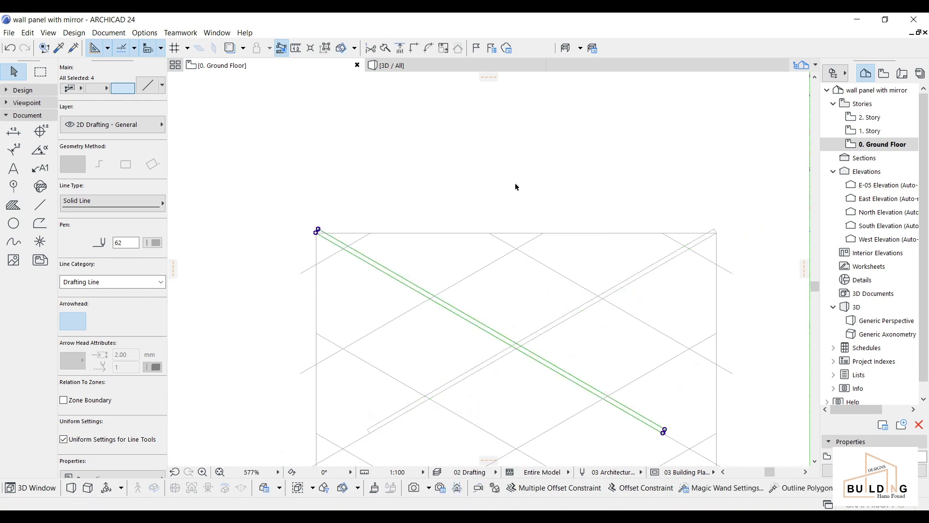
{"action": "key", "text": "Escape"}
Step: Start dragging multiple copies of the mirrored strip from its top-left corner, placing two at the diagonals' endpoints along the square's top edge
{"action": "scroll", "coordinate": [290, 266], "scroll_direction": "up", "scroll_amount": 4}
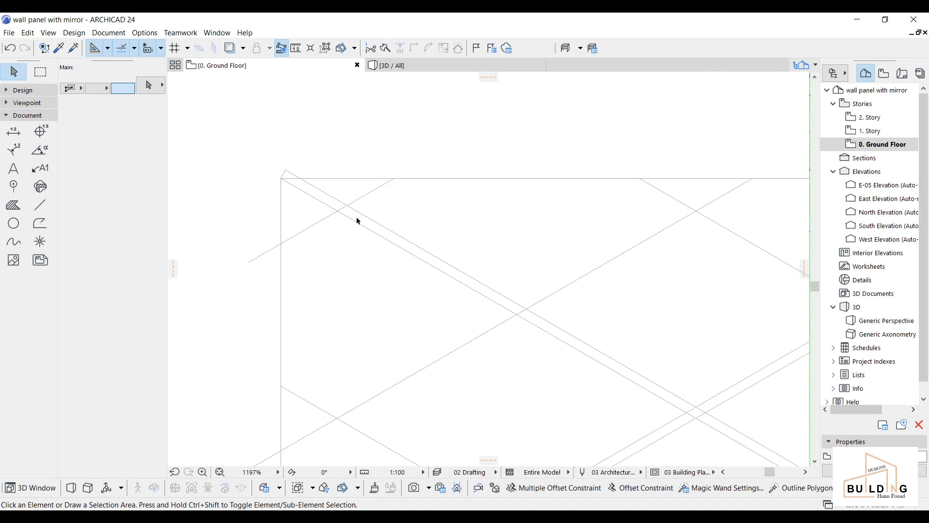
{"action": "left_click", "coordinate": [358, 217]}
{"action": "right_click", "coordinate": [270, 165]}
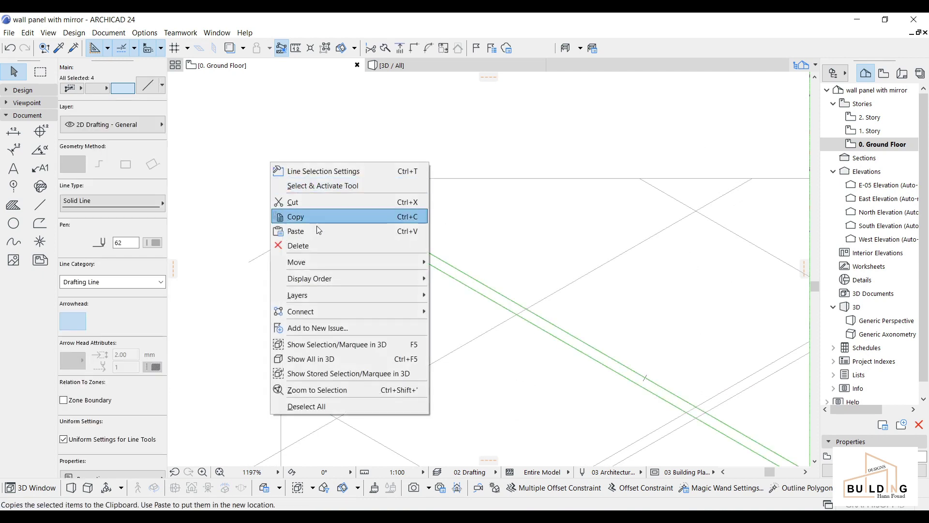
{"action": "mouse_move", "coordinate": [329, 263]}
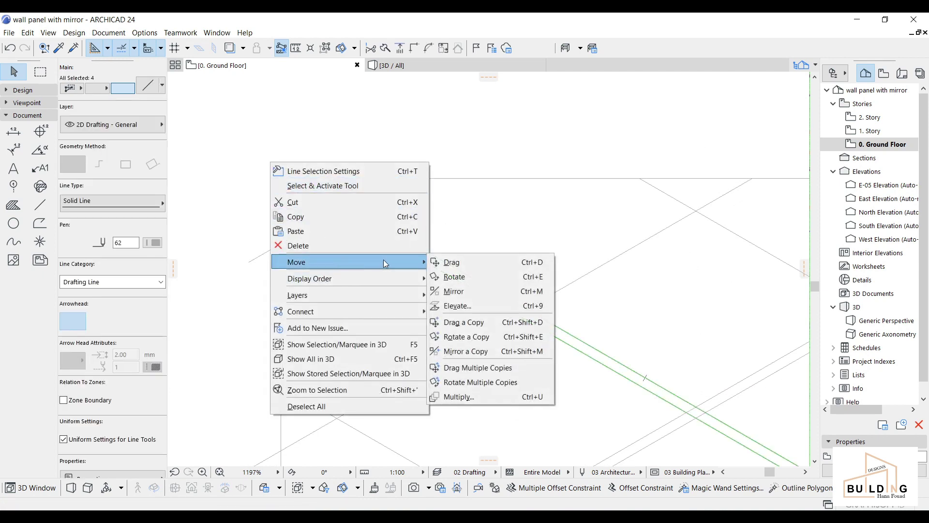
{"action": "left_click", "coordinate": [503, 368]}
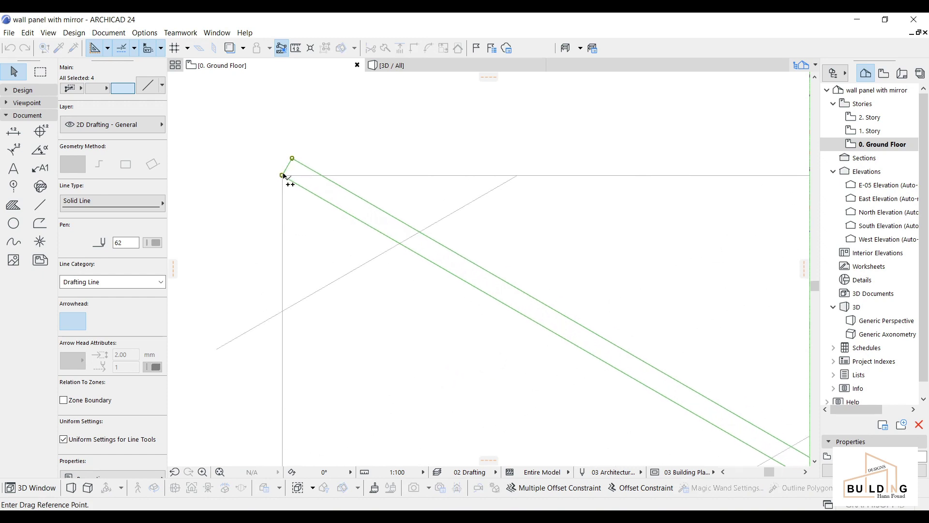
{"action": "scroll", "coordinate": [485, 227], "scroll_direction": "down", "scroll_amount": 3}
{"action": "middle_click_drag", "start_coordinate": [658, 223], "coordinate": [373, 298]}
{"action": "scroll", "coordinate": [441, 277], "scroll_direction": "up", "scroll_amount": 4}
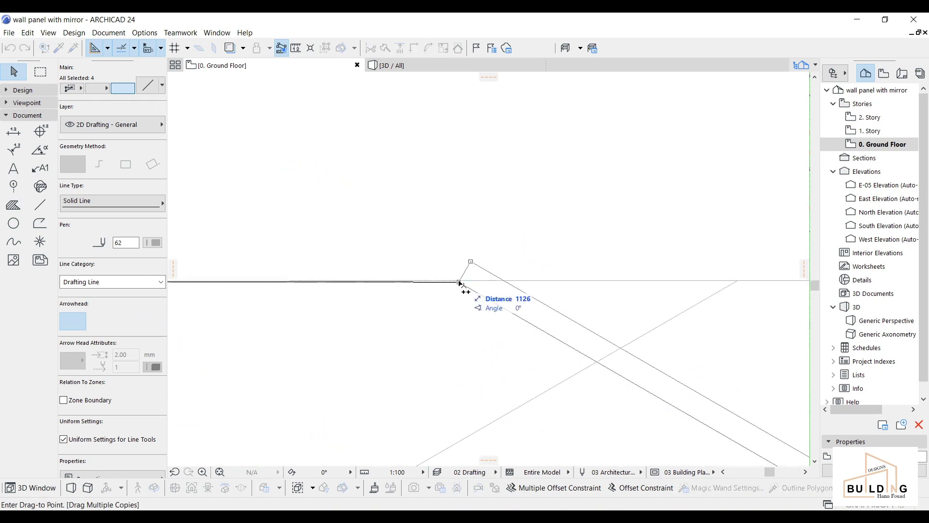
{"action": "left_click", "coordinate": [458, 281]}
{"action": "scroll", "coordinate": [459, 283], "scroll_direction": "down", "scroll_amount": 3}
{"action": "middle_click_drag", "start_coordinate": [519, 319], "coordinate": [154, 321]}
{"action": "scroll", "coordinate": [536, 293], "scroll_direction": "up", "scroll_amount": 3}
{"action": "left_click", "coordinate": [553, 275]}
Step: Place three more copies of the strip at the diagonals' endpoints down the square's left edge and finish the multiple drag
{"action": "scroll", "coordinate": [504, 349], "scroll_direction": "down", "scroll_amount": 4}
{"action": "middle_click_drag", "start_coordinate": [477, 350], "coordinate": [693, 45]}
{"action": "scroll", "coordinate": [346, 236], "scroll_direction": "down", "scroll_amount": 1}
{"action": "middle_click_drag", "start_coordinate": [345, 236], "coordinate": [645, 270]}
{"action": "scroll", "coordinate": [423, 249], "scroll_direction": "up", "scroll_amount": 4}
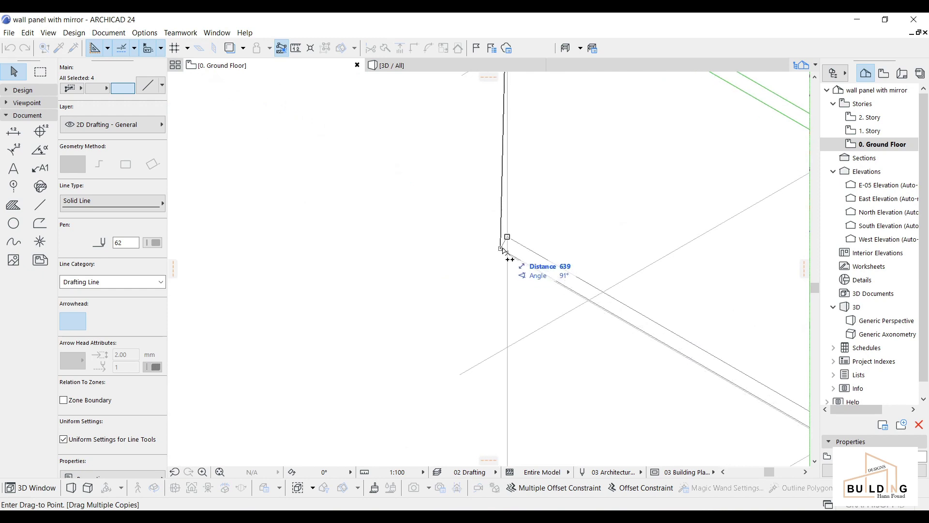
{"action": "left_click", "coordinate": [509, 254]}
{"action": "scroll", "coordinate": [508, 254], "scroll_direction": "down", "scroll_amount": 4}
{"action": "middle_click_drag", "start_coordinate": [516, 269], "coordinate": [483, 63]}
{"action": "scroll", "coordinate": [490, 181], "scroll_direction": "up", "scroll_amount": 3}
{"action": "left_click", "coordinate": [464, 187]}
{"action": "scroll", "coordinate": [489, 218], "scroll_direction": "down", "scroll_amount": 3}
{"action": "middle_click_drag", "start_coordinate": [508, 253], "coordinate": [517, 66]}
{"action": "left_click", "coordinate": [481, 177]}
{"action": "scroll", "coordinate": [550, 153], "scroll_direction": "down", "scroll_amount": 3}
{"action": "middle_click_drag", "start_coordinate": [550, 167], "coordinate": [470, 249]}
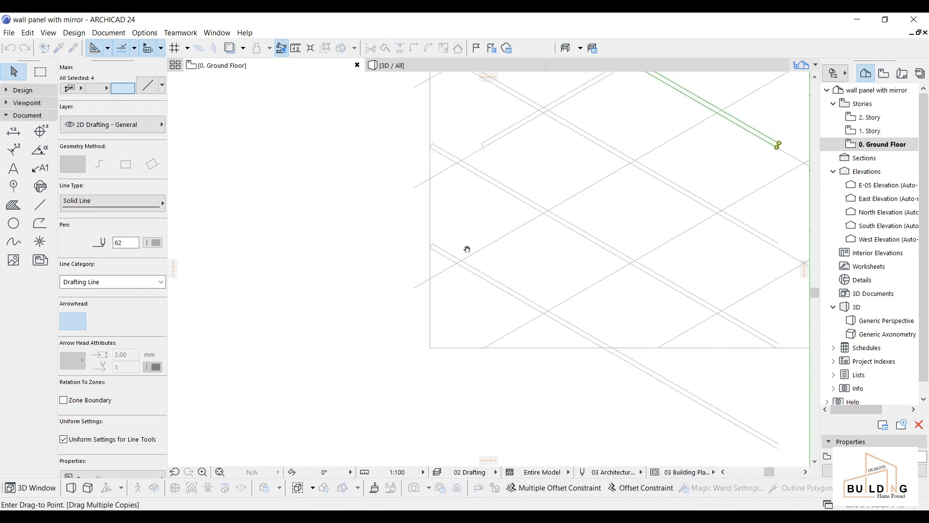
{"action": "scroll", "coordinate": [483, 237], "scroll_direction": "down", "scroll_amount": 1}
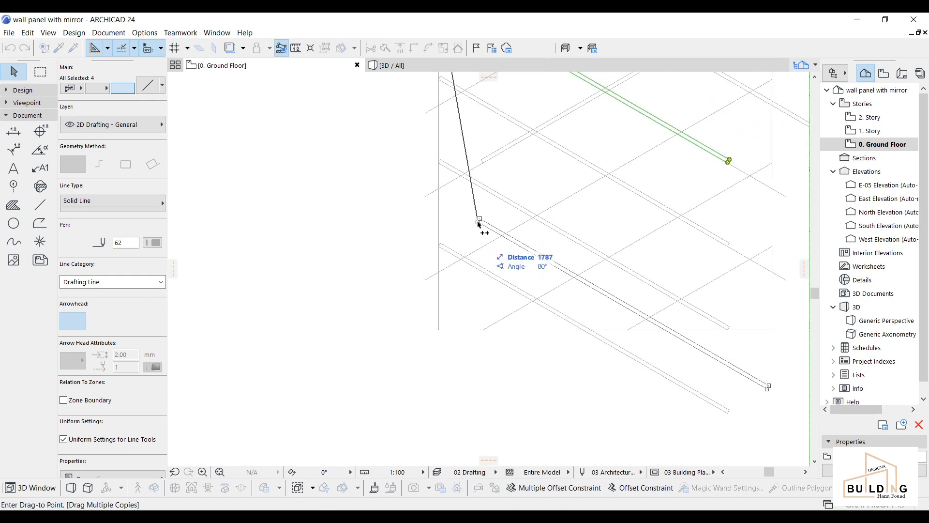
{"action": "left_click", "coordinate": [479, 217]}
{"action": "scroll", "coordinate": [465, 242], "scroll_direction": "down", "scroll_amount": 2}
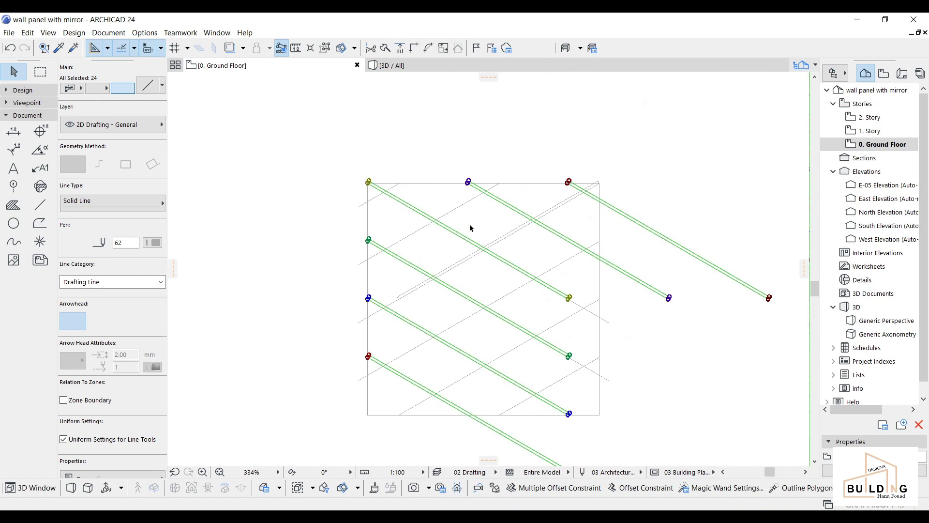
Step: Mirror a copy of the selected strips about the vertical axis through the square's centre to complete the lattice
{"action": "key", "text": "ctrl+alt+m"}
{"action": "scroll", "coordinate": [472, 205], "scroll_direction": "up", "scroll_amount": 4}
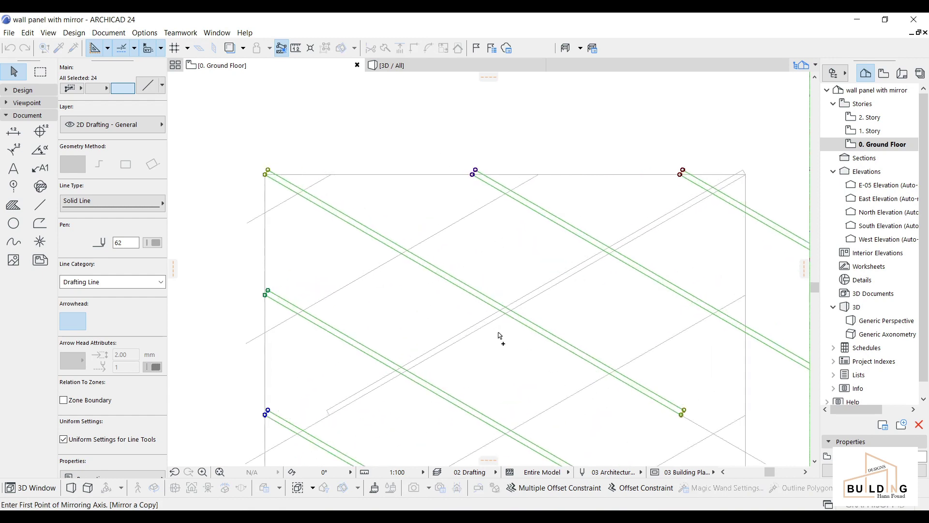
{"action": "left_click", "coordinate": [507, 310]}
{"action": "left_click", "coordinate": [507, 241]}
{"action": "scroll", "coordinate": [506, 241], "scroll_direction": "down", "scroll_amount": 3}
{"action": "scroll", "coordinate": [556, 281], "scroll_direction": "down", "scroll_amount": 1}
{"action": "middle_click_drag", "start_coordinate": [573, 288], "coordinate": [519, 290]}
{"action": "left_click", "coordinate": [519, 295]}
{"action": "scroll", "coordinate": [518, 324], "scroll_direction": "down", "scroll_amount": 3}
{"action": "middle_click_drag", "start_coordinate": [518, 337], "coordinate": [515, 295]}
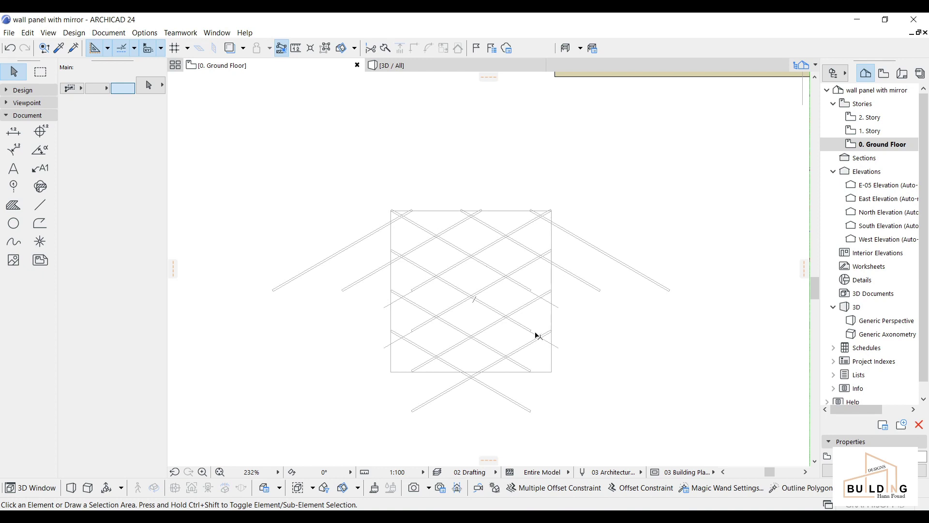
{"action": "middle_click_drag", "start_coordinate": [469, 281], "coordinate": [491, 266]}
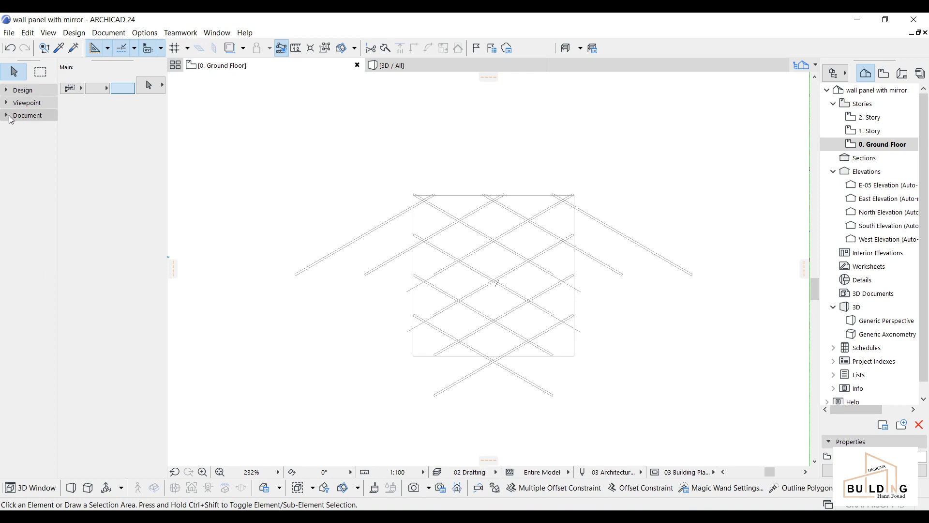
Step: Draw a diamond-shaped slab along the strip edges in the lattice cell below the midpoint of the square's top edge
{"action": "left_click", "coordinate": [18, 91]}
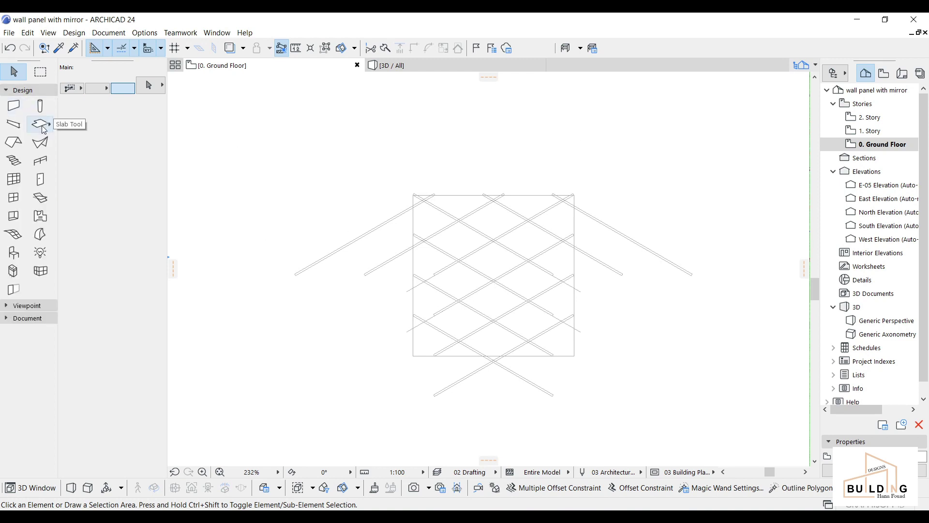
{"action": "left_click", "coordinate": [44, 129]}
{"action": "scroll", "coordinate": [522, 214], "scroll_direction": "up", "scroll_amount": 8}
{"action": "scroll", "coordinate": [416, 225], "scroll_direction": "up", "scroll_amount": 3}
{"action": "left_click", "coordinate": [413, 219]}
{"action": "middle_click_drag", "start_coordinate": [335, 311], "coordinate": [390, 253]}
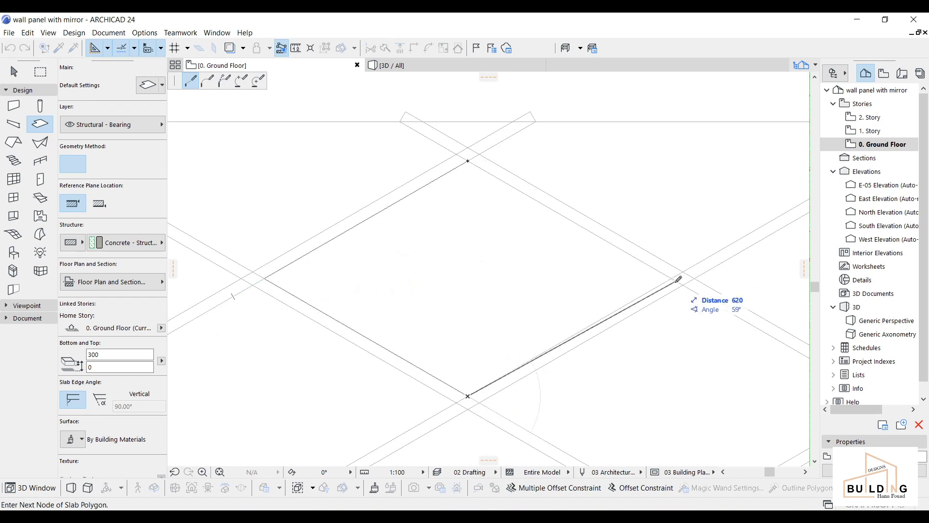
{"action": "left_click", "coordinate": [672, 277]}
{"action": "double_click", "coordinate": [470, 159]}
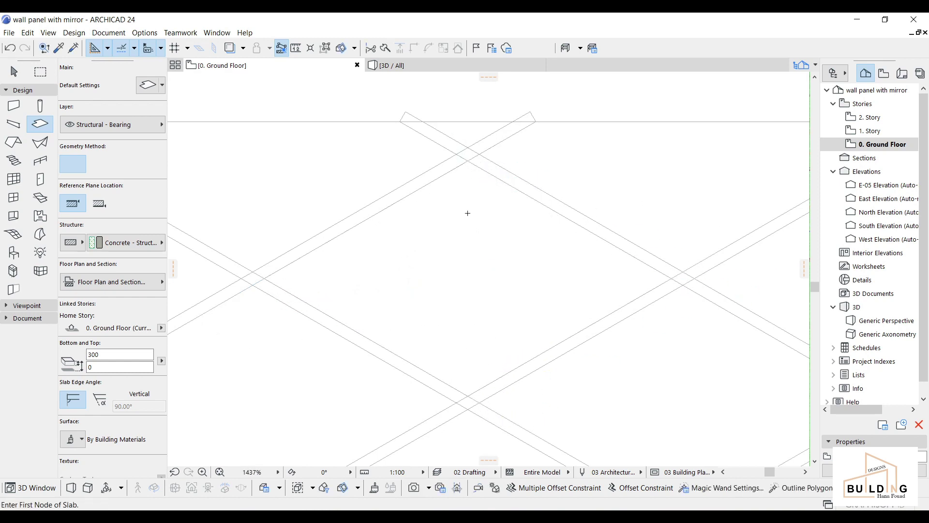
{"action": "key", "text": "Escape"}
Step: Set the diamond slab's thickness to 30 mm and enable surface overrides for its top, edges and bottom
{"action": "left_click", "coordinate": [467, 214]}
{"action": "scroll", "coordinate": [460, 255], "scroll_direction": "down", "scroll_amount": 1}
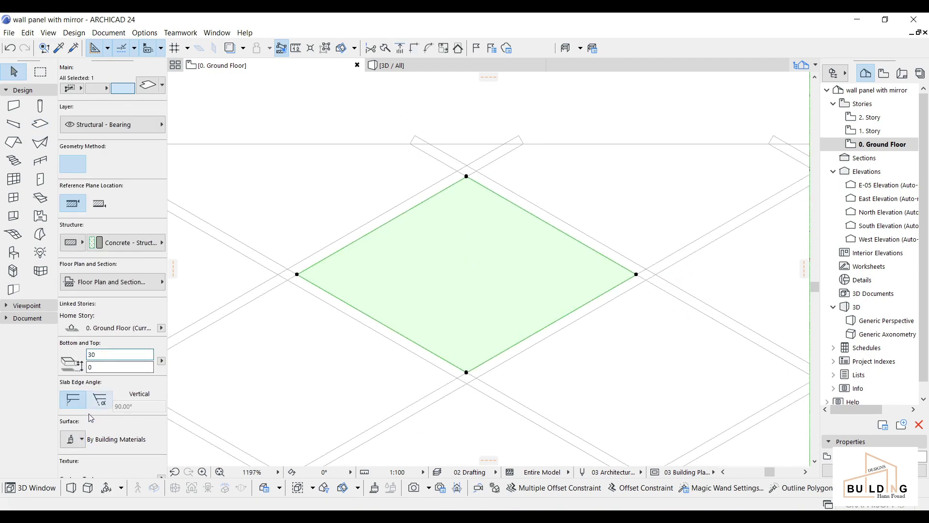
{"action": "left_click", "coordinate": [81, 440]}
{"action": "left_click", "coordinate": [72, 363]}
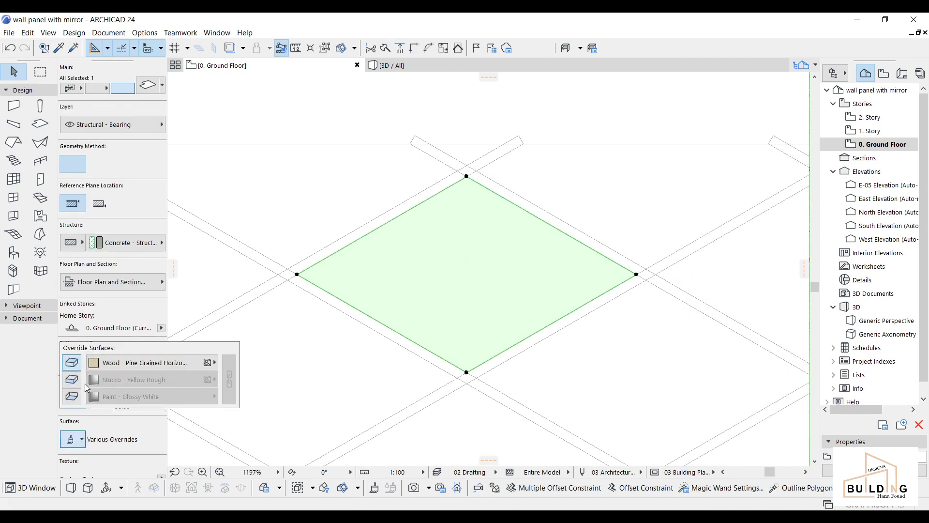
{"action": "left_click", "coordinate": [72, 379]}
{"action": "left_click", "coordinate": [72, 395]}
Step: Assign Glass - Mirror to the slab's top, Metal - Gold to its edges and Metal - Aluminium to its bottom
{"action": "left_click", "coordinate": [143, 363]}
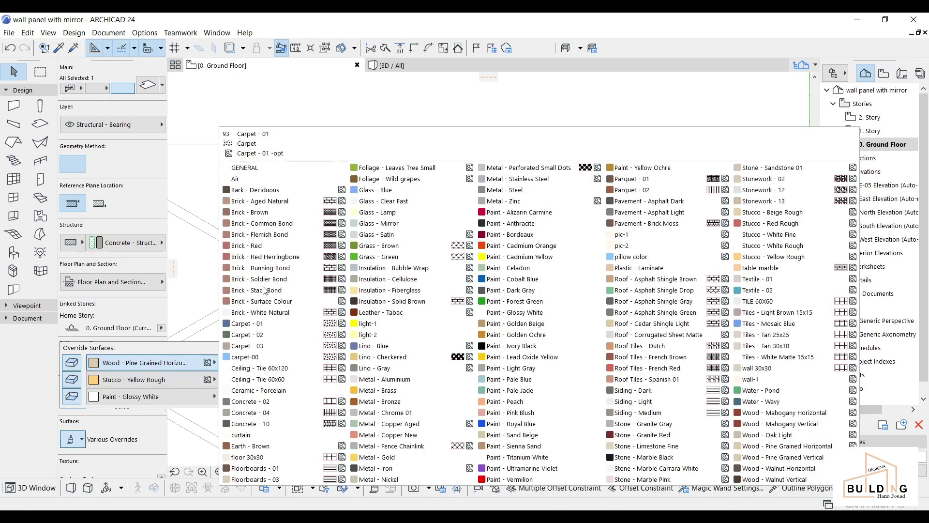
{"action": "left_click", "coordinate": [409, 224]}
{"action": "left_click", "coordinate": [154, 379]}
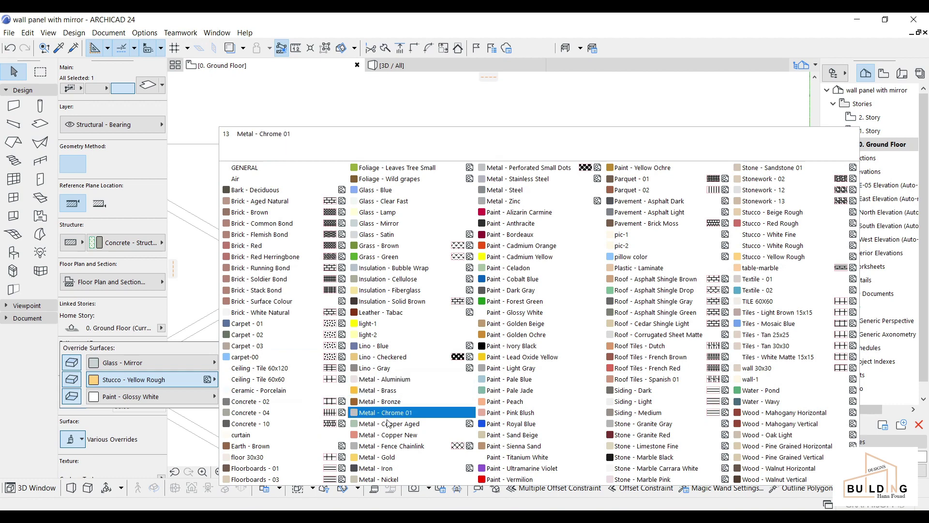
{"action": "left_click", "coordinate": [390, 458]}
{"action": "left_click", "coordinate": [130, 396]}
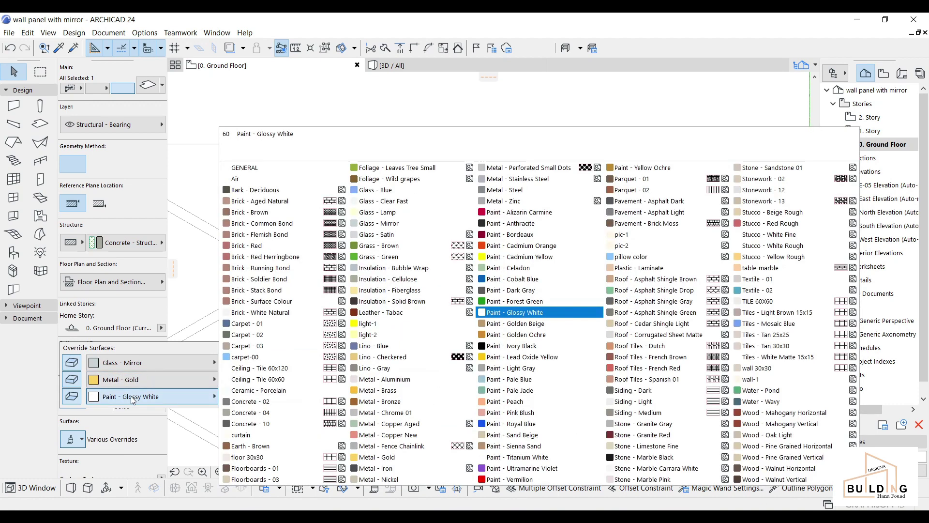
{"action": "left_click", "coordinate": [385, 378]}
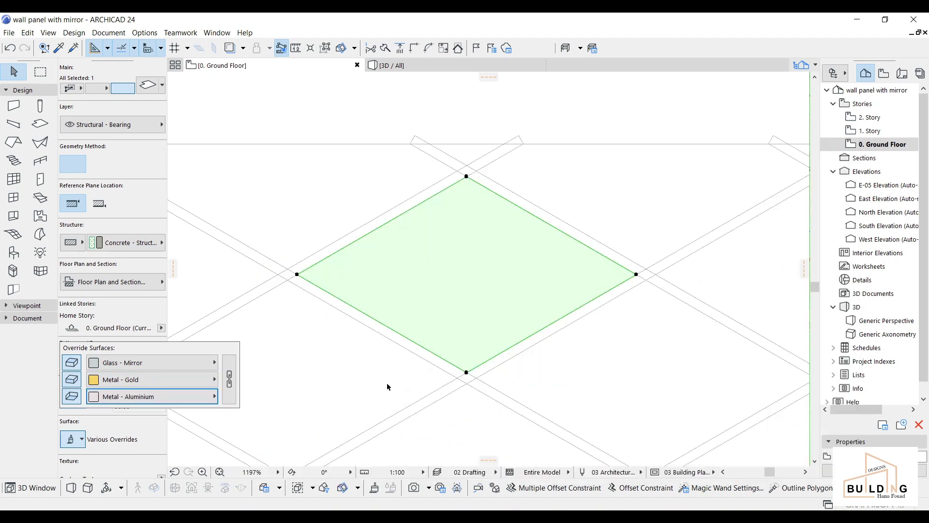
Step: Start dragging multiple copies of the slab from its lower corner, placing three down the lattice's middle column
{"action": "middle_click_drag", "start_coordinate": [463, 393], "coordinate": [389, 336]}
{"action": "right_click", "coordinate": [395, 303]}
{"action": "mouse_move", "coordinate": [469, 135]}
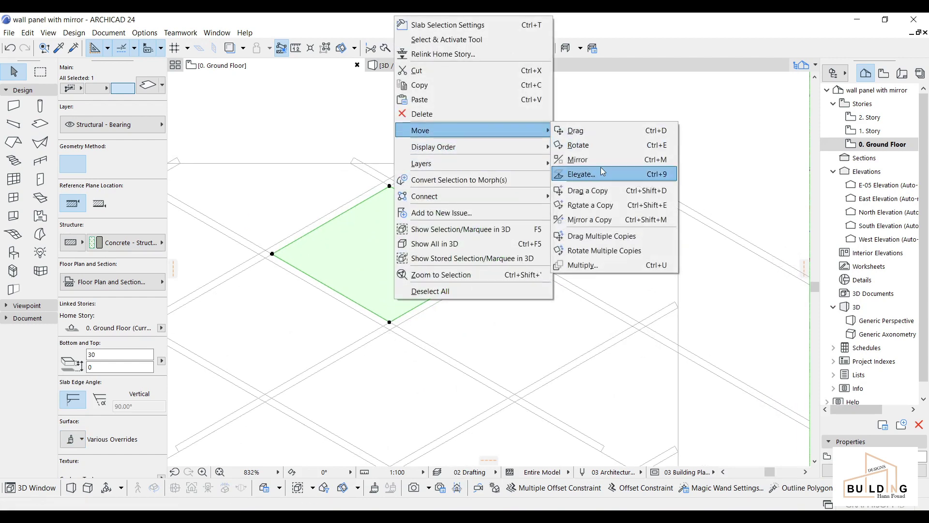
{"action": "left_click", "coordinate": [609, 237]}
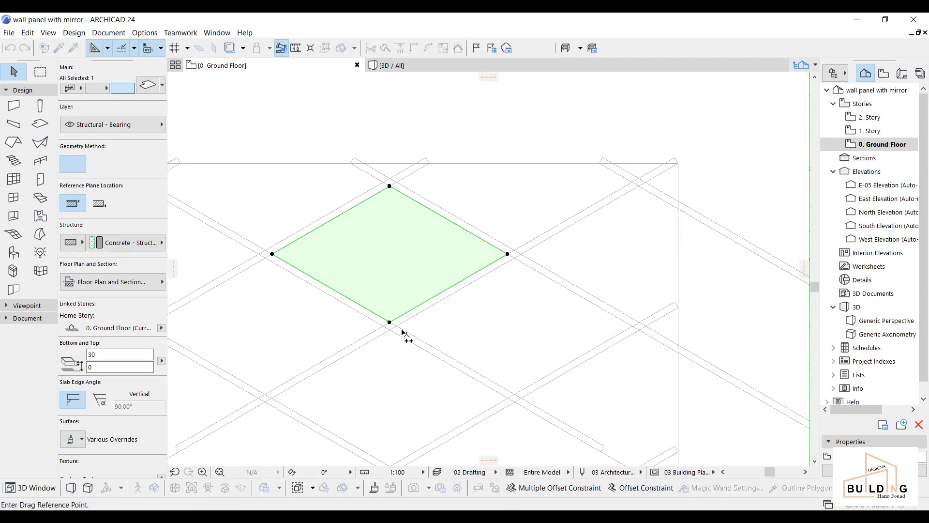
{"action": "middle_click_drag", "start_coordinate": [389, 323], "coordinate": [425, 209]}
{"action": "middle_click_drag", "start_coordinate": [421, 403], "coordinate": [431, 291]}
{"action": "middle_click_drag", "start_coordinate": [421, 335], "coordinate": [432, 250]}
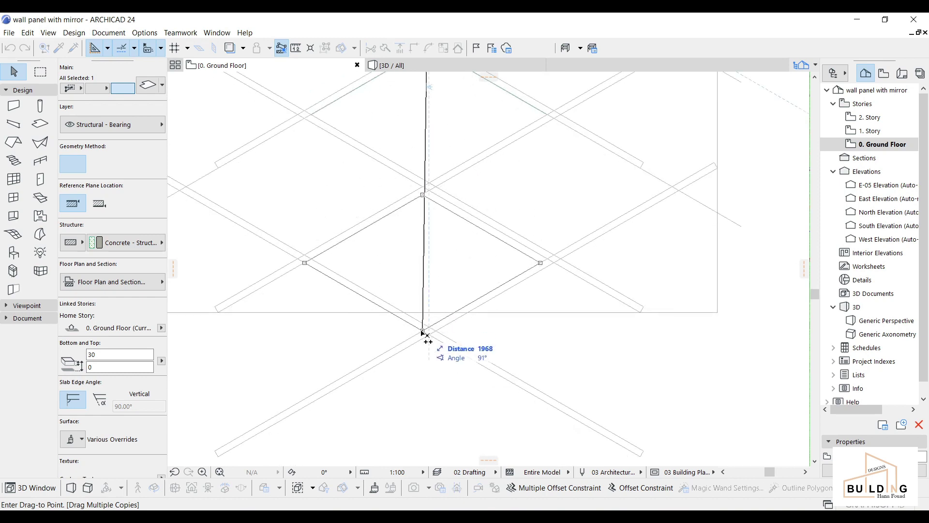
{"action": "left_click", "coordinate": [429, 327]}
Step: Place four copies of the slab in the lattice column just right of the centre
{"action": "middle_click_drag", "start_coordinate": [534, 240], "coordinate": [431, 383]}
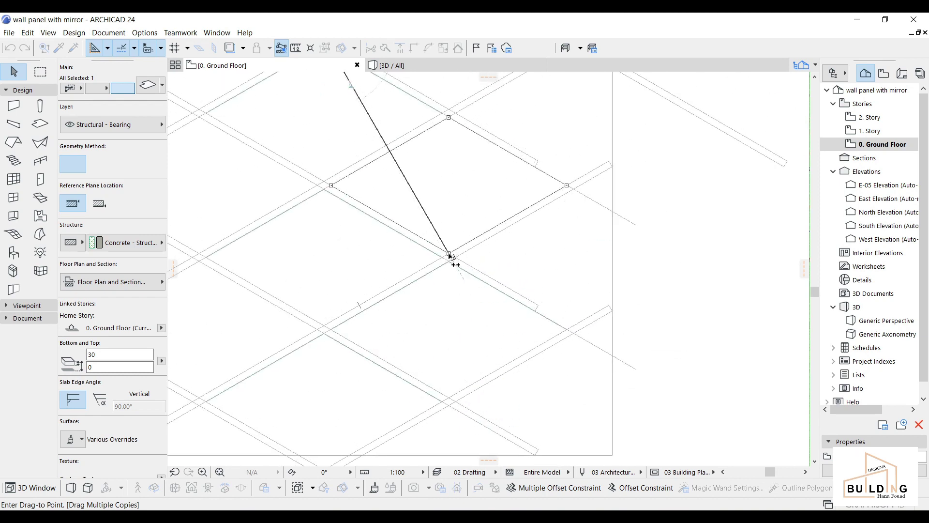
{"action": "middle_click_drag", "start_coordinate": [452, 259], "coordinate": [469, 357]}
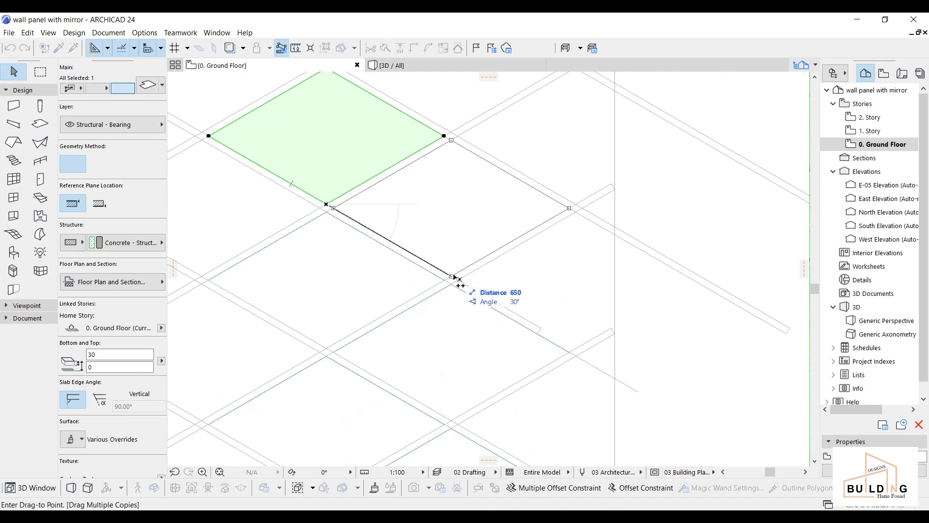
{"action": "middle_click_drag", "start_coordinate": [452, 277], "coordinate": [477, 367]}
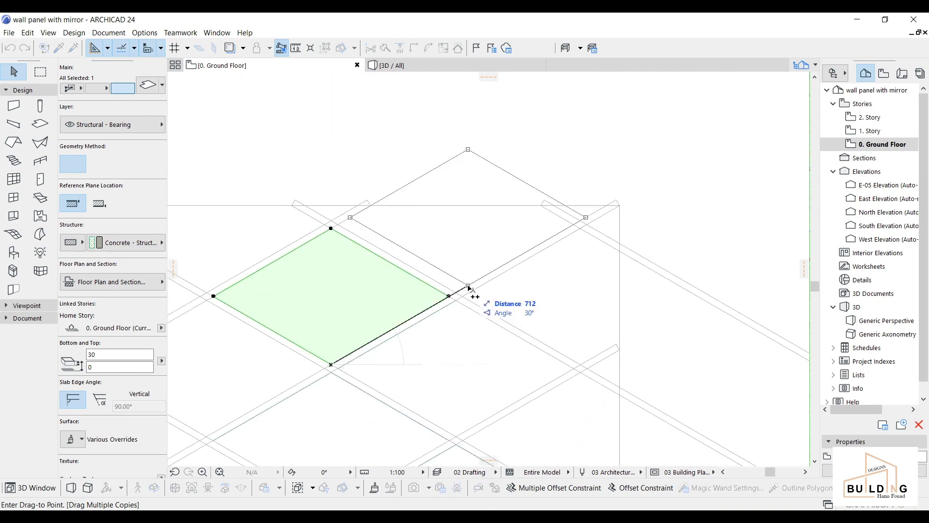
{"action": "scroll", "coordinate": [555, 209], "scroll_direction": "up", "scroll_amount": 2}
{"action": "scroll", "coordinate": [435, 305], "scroll_direction": "down", "scroll_amount": 2}
Step: Place three slab copies in the cells crossing the square's top edge and one in the uppermost cell left of centre
{"action": "middle_click_drag", "start_coordinate": [251, 303], "coordinate": [616, 242]}
{"action": "left_click", "coordinate": [464, 197]}
{"action": "middle_click_drag", "start_coordinate": [281, 240], "coordinate": [544, 183]}
{"action": "left_click", "coordinate": [514, 264]}
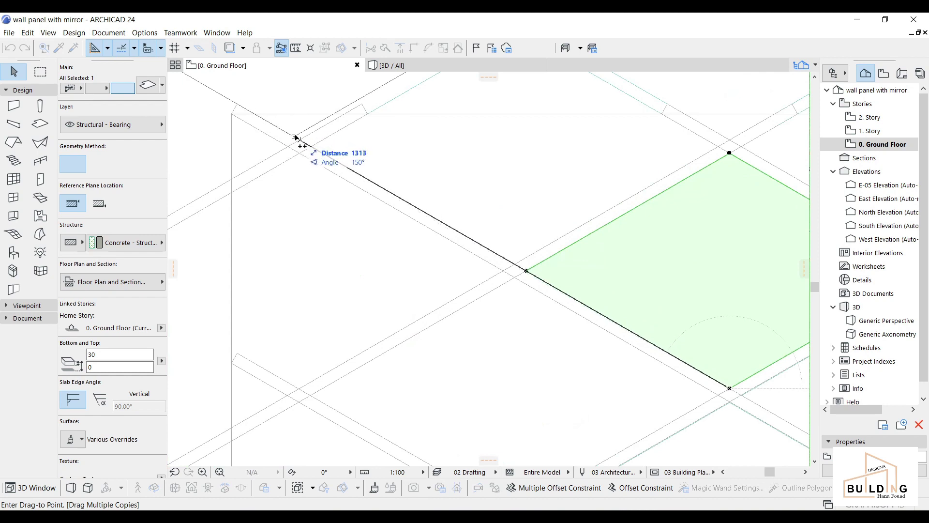
{"action": "middle_click_drag", "start_coordinate": [388, 315], "coordinate": [400, 199]}
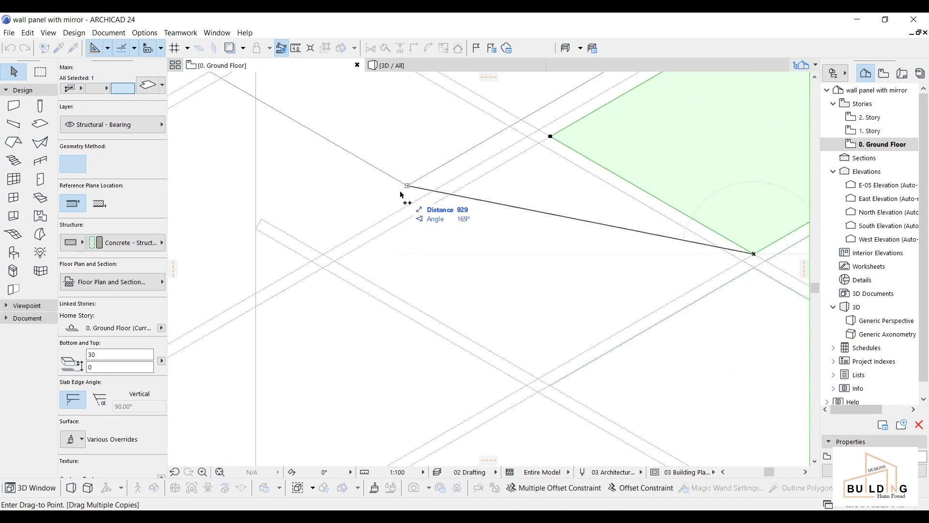
Step: Place a slab copy in the upper left-edge cell and three more down the column left of centre, finishing the multiple drag
{"action": "left_click", "coordinate": [323, 254]}
{"action": "scroll", "coordinate": [333, 276], "scroll_direction": "down", "scroll_amount": 2}
{"action": "middle_click_drag", "start_coordinate": [366, 326], "coordinate": [409, 214]}
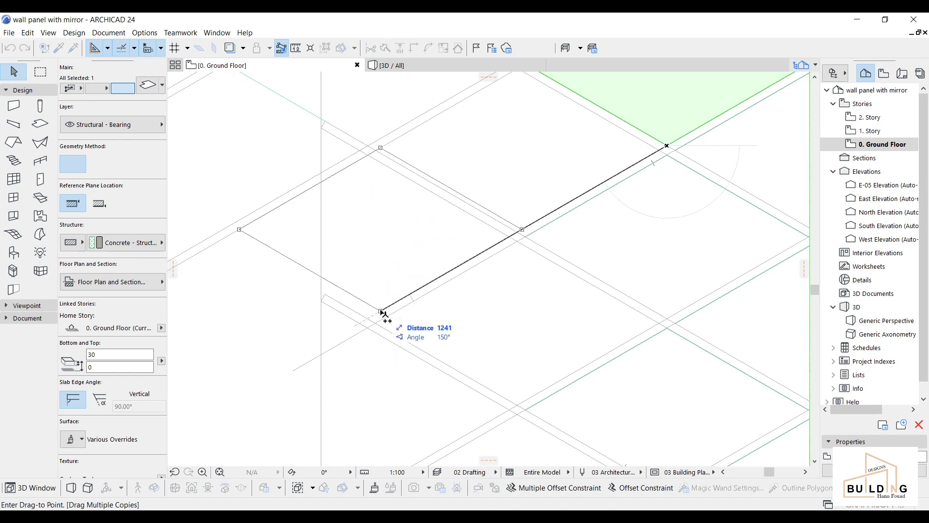
{"action": "middle_click_drag", "start_coordinate": [587, 237], "coordinate": [411, 333]}
{"action": "left_click", "coordinate": [342, 329]}
{"action": "middle_click_drag", "start_coordinate": [391, 376], "coordinate": [419, 153]}
{"action": "middle_click_drag", "start_coordinate": [369, 280], "coordinate": [402, 243]}
{"action": "left_click", "coordinate": [402, 244]}
{"action": "scroll", "coordinate": [402, 321], "scroll_direction": "down", "scroll_amount": 5}
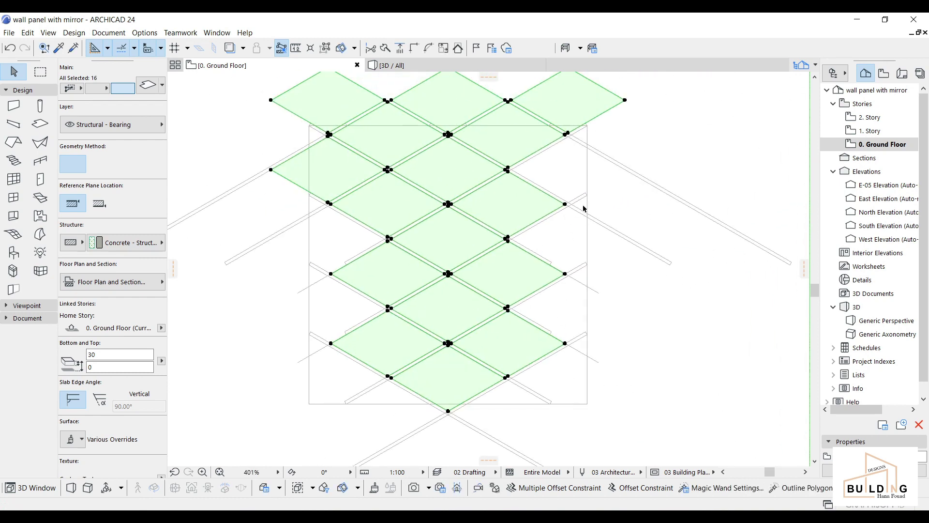
{"action": "key", "text": "Escape"}
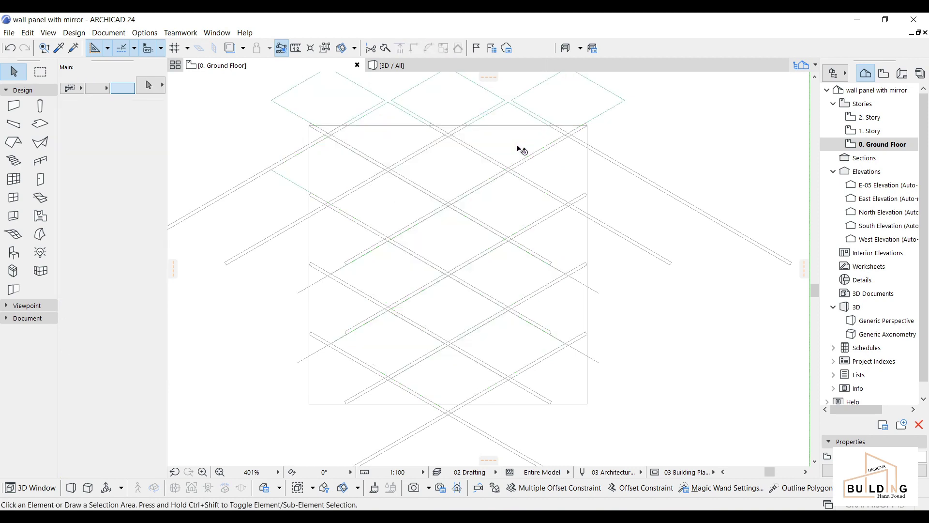
Step: Drag multiple copies of the uppermost slab right of centre from its left corner into the four cells along the square's right edge
{"action": "left_click", "coordinate": [519, 149]}
{"action": "right_click", "coordinate": [521, 152]}
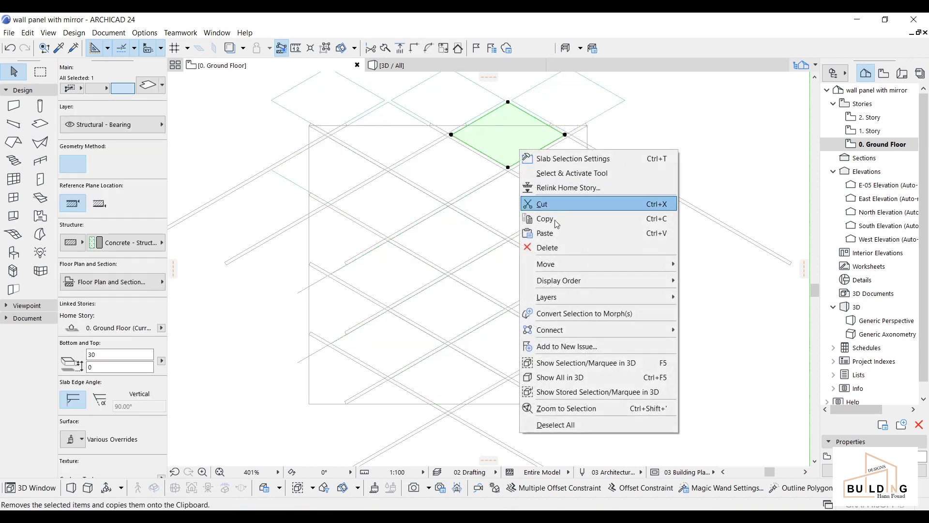
{"action": "mouse_move", "coordinate": [599, 266]}
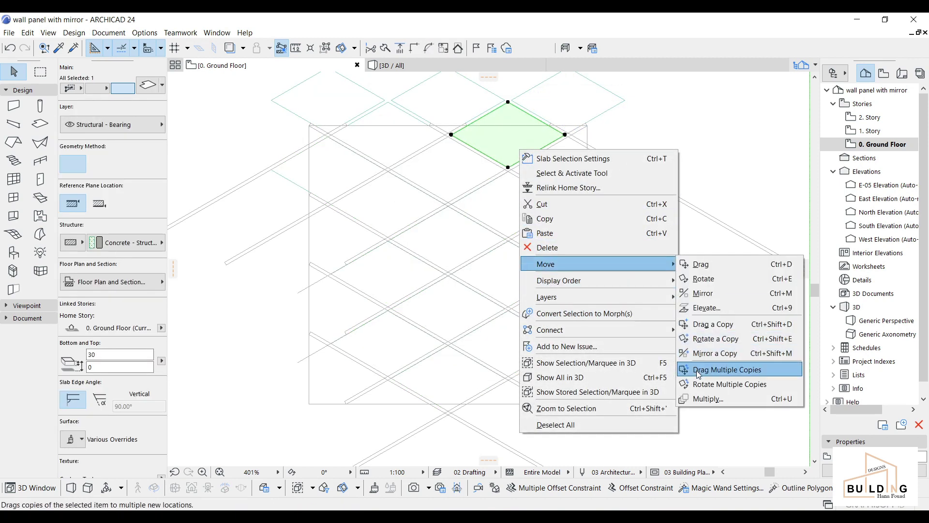
{"action": "left_click", "coordinate": [721, 369]}
{"action": "scroll", "coordinate": [452, 145], "scroll_direction": "up", "scroll_amount": 3}
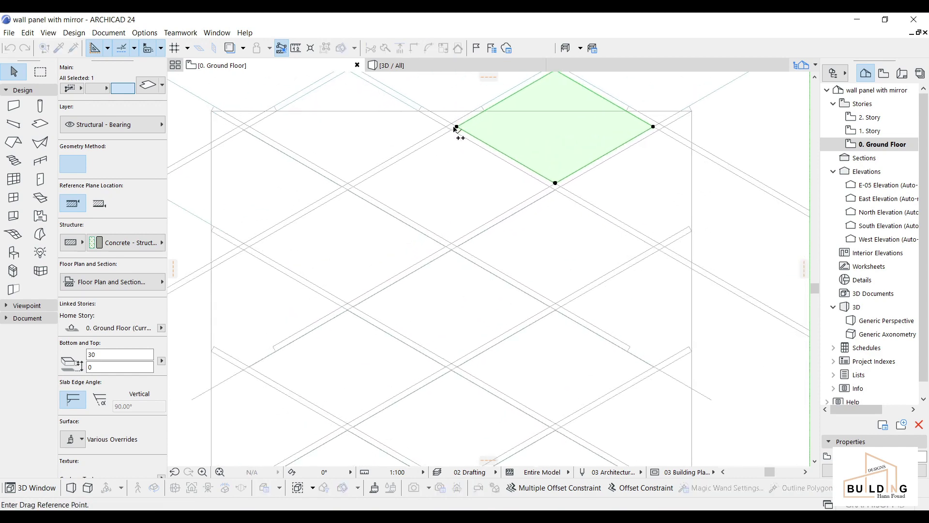
{"action": "left_click", "coordinate": [456, 128]}
{"action": "scroll", "coordinate": [583, 191], "scroll_direction": "up", "scroll_amount": 3}
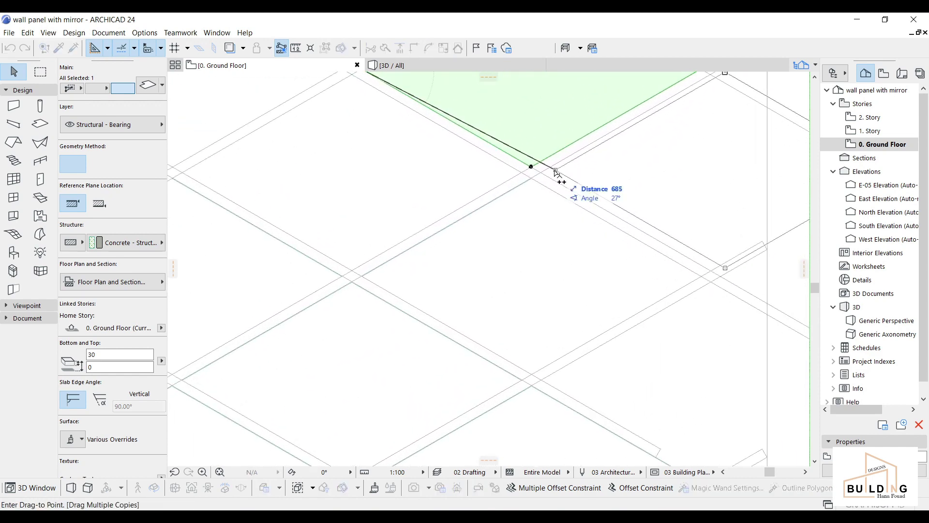
{"action": "middle_click_drag", "start_coordinate": [625, 238], "coordinate": [612, 121]}
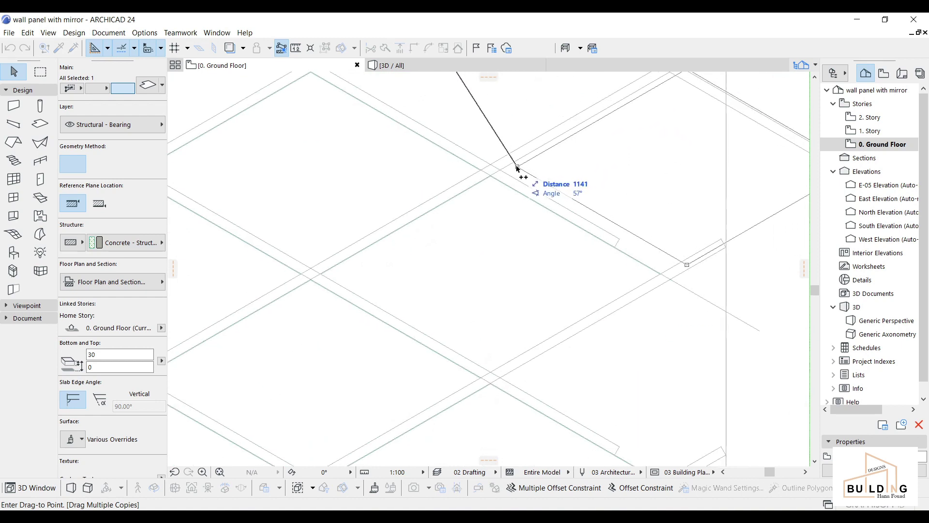
{"action": "middle_click_drag", "start_coordinate": [639, 307], "coordinate": [618, 84]}
{"action": "middle_click_drag", "start_coordinate": [610, 282], "coordinate": [604, 76]}
{"action": "scroll", "coordinate": [488, 166], "scroll_direction": "down", "scroll_amount": 5}
{"action": "left_click", "coordinate": [489, 167]}
{"action": "middle_click_drag", "start_coordinate": [564, 166], "coordinate": [575, 224]}
{"action": "left_click", "coordinate": [573, 199]}
Step: Drag multiple copies of a lower right-edge slab from its right corner into the empty bottom-edge and left-edge cells
{"action": "left_click", "coordinate": [567, 185]}
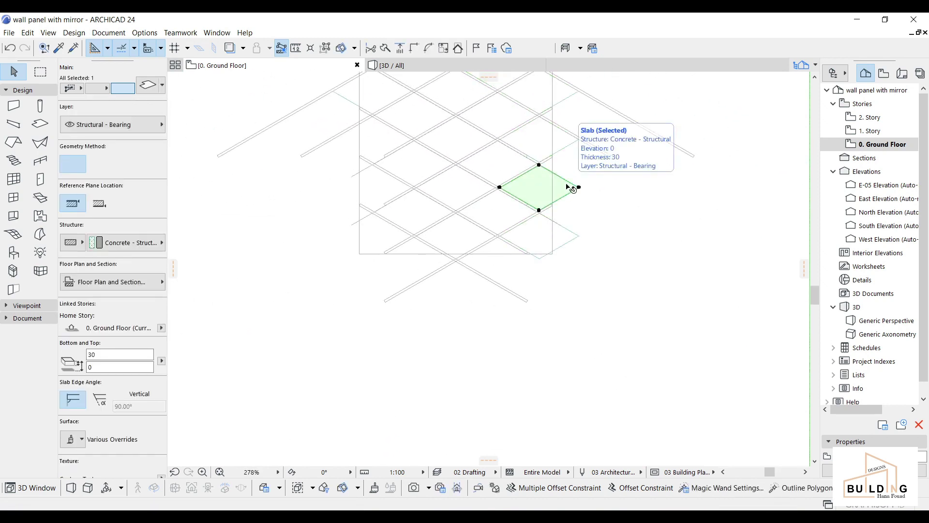
{"action": "right_click", "coordinate": [567, 186]}
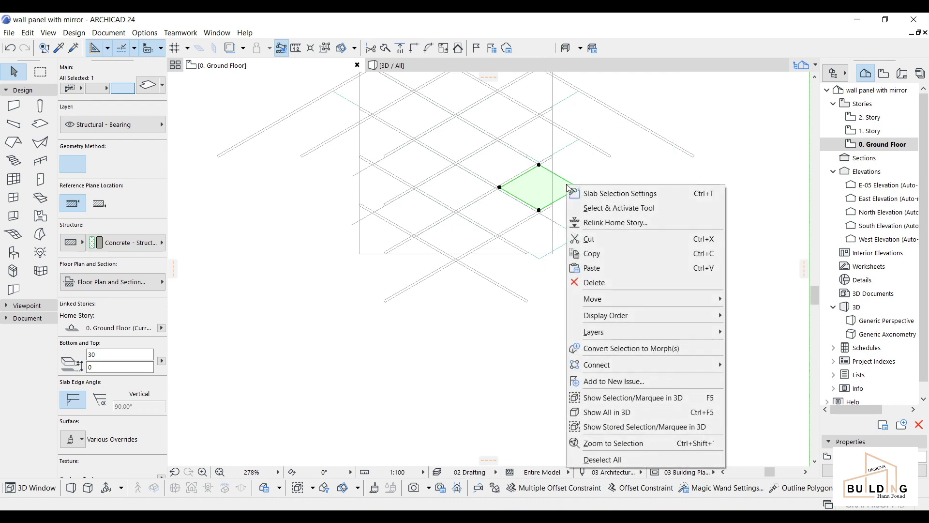
{"action": "mouse_move", "coordinate": [678, 300]}
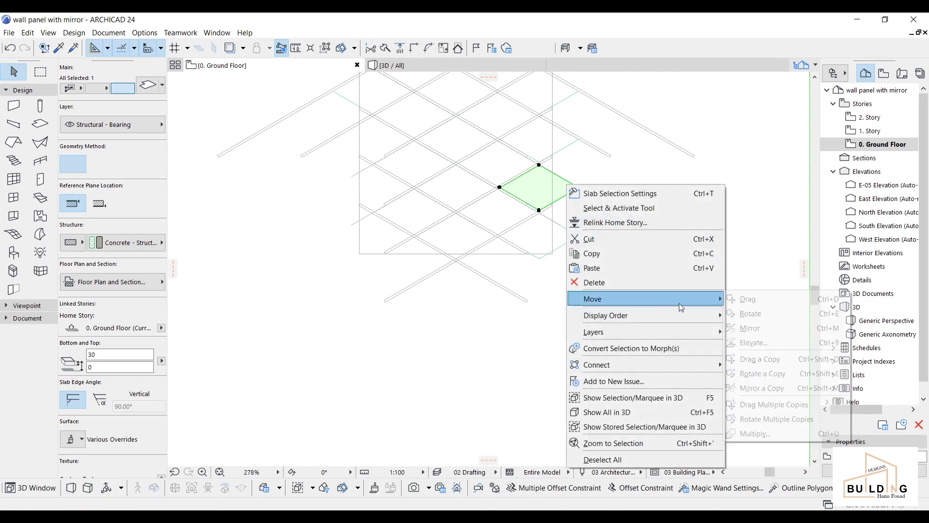
{"action": "left_click", "coordinate": [764, 403]}
{"action": "scroll", "coordinate": [575, 200], "scroll_direction": "up", "scroll_amount": 2}
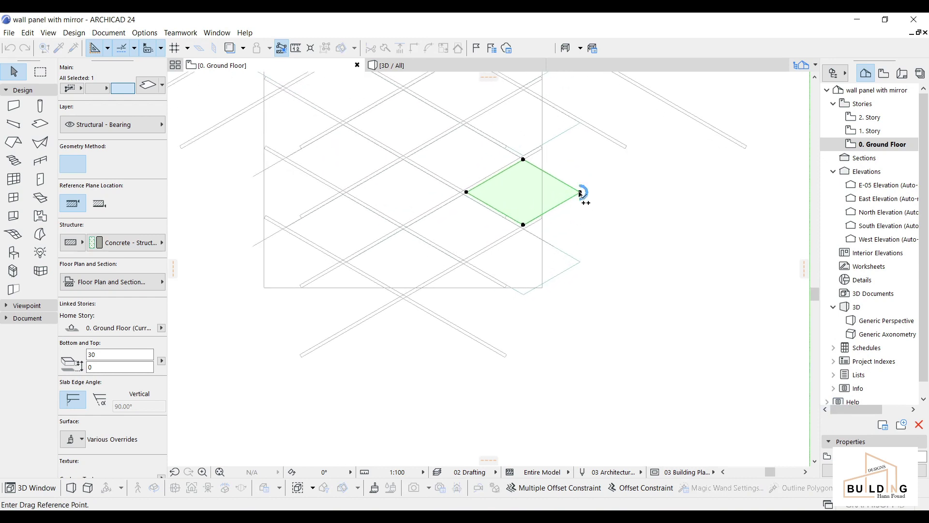
{"action": "left_click", "coordinate": [580, 193]}
{"action": "scroll", "coordinate": [514, 307], "scroll_direction": "up", "scroll_amount": 3}
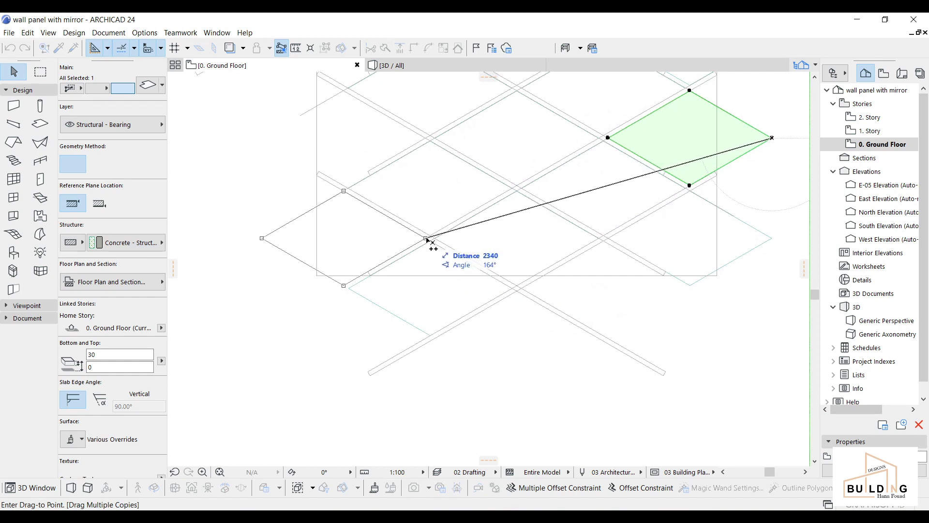
{"action": "middle_click_drag", "start_coordinate": [416, 145], "coordinate": [439, 360]}
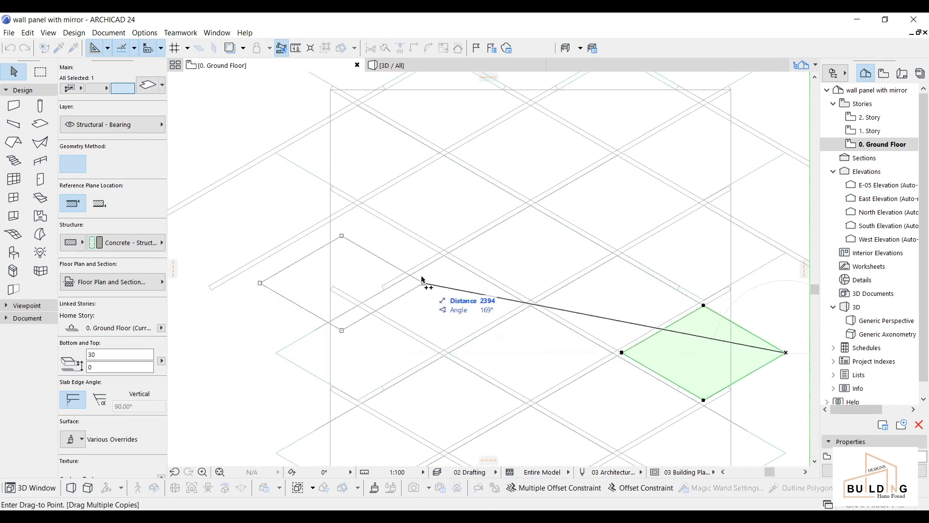
{"action": "left_click", "coordinate": [437, 252]}
{"action": "key", "text": "Escape"}
{"action": "key", "text": "Escape"}
{"action": "scroll", "coordinate": [422, 192], "scroll_direction": "down", "scroll_amount": 2}
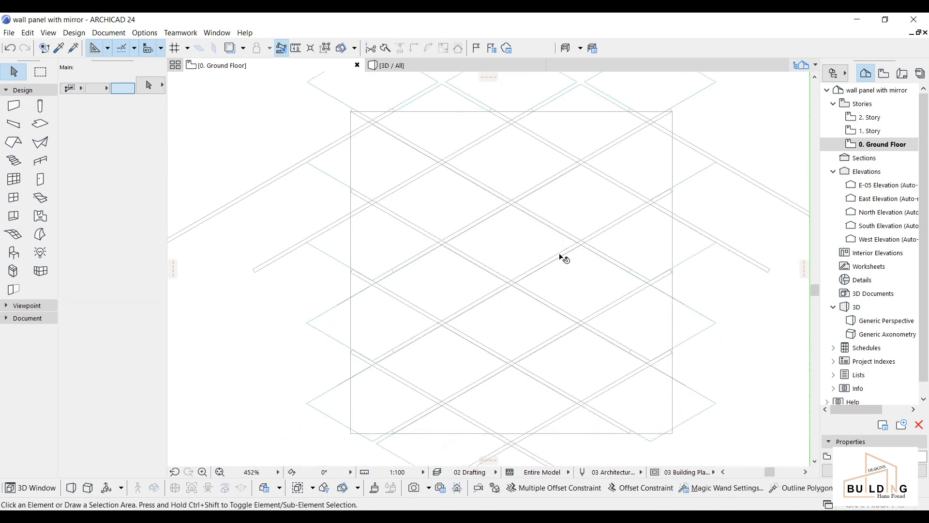
Step: Examine the diamond slab pattern from above in the 3D view to check that every lattice cell is filled
{"action": "middle_click_drag", "start_coordinate": [462, 267], "coordinate": [417, 321]}
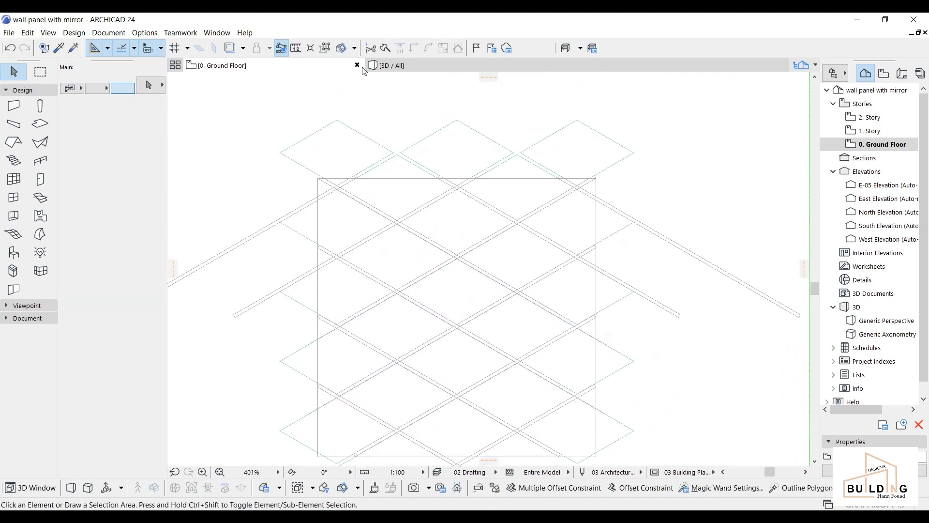
{"action": "left_click", "coordinate": [387, 68]}
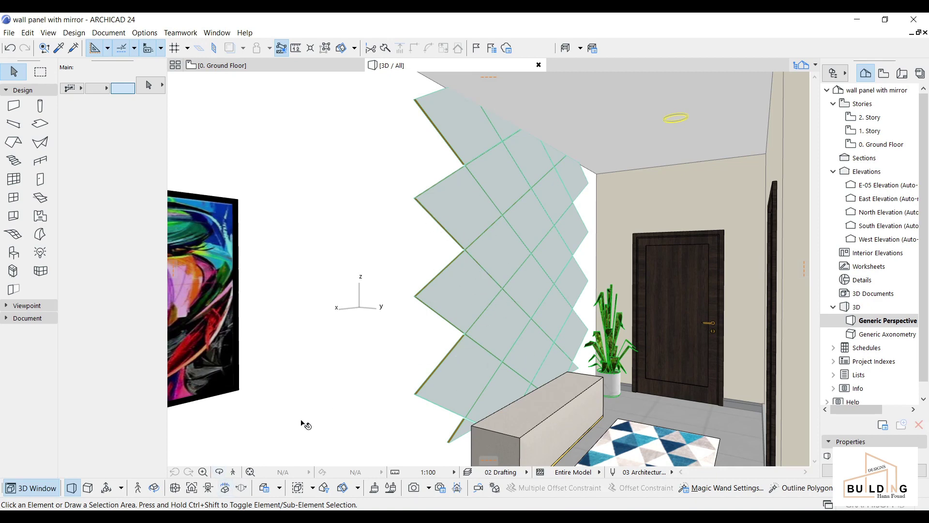
{"action": "left_click_drag", "start_coordinate": [309, 380], "coordinate": [620, 389]}
{"action": "left_click_drag", "start_coordinate": [323, 353], "coordinate": [573, 271]}
{"action": "middle_click_drag", "start_coordinate": [573, 271], "coordinate": [462, 420], "text": "shift"}
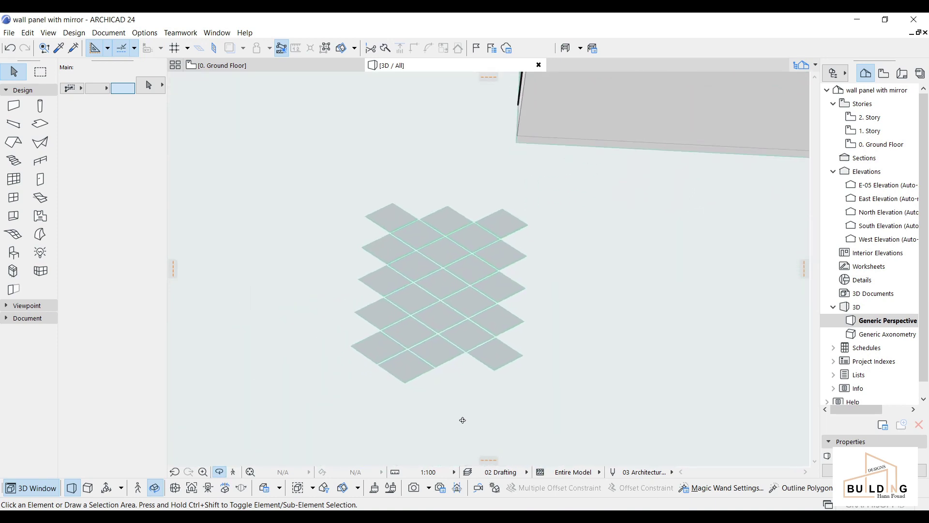
Step: In the ground floor plan, drag a copy of the lowest slab left of centre by its upper corner into the empty cell right of centre
{"action": "left_click", "coordinate": [302, 71]}
{"action": "scroll", "coordinate": [462, 290], "scroll_direction": "up", "scroll_amount": 4}
{"action": "left_click", "coordinate": [370, 337]}
{"action": "key", "text": "ctrl+alt+d"}
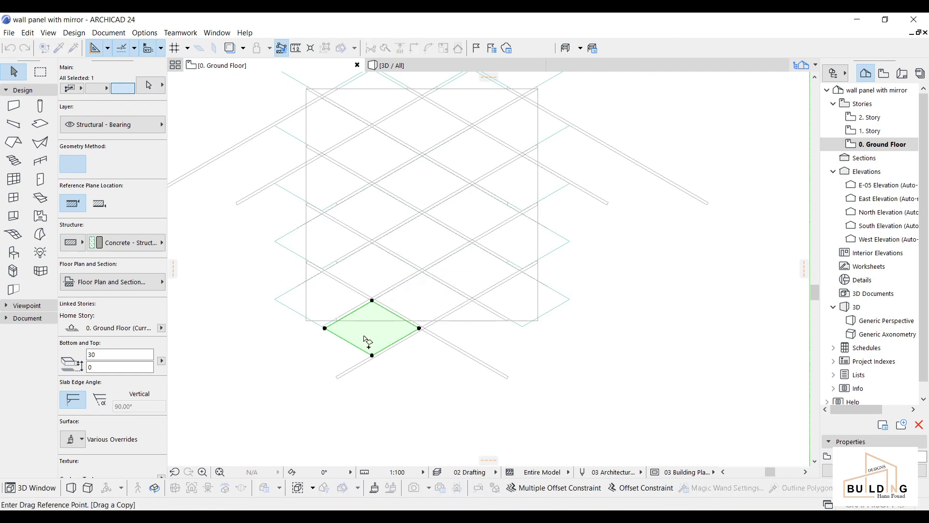
{"action": "scroll", "coordinate": [371, 306], "scroll_direction": "up", "scroll_amount": 4}
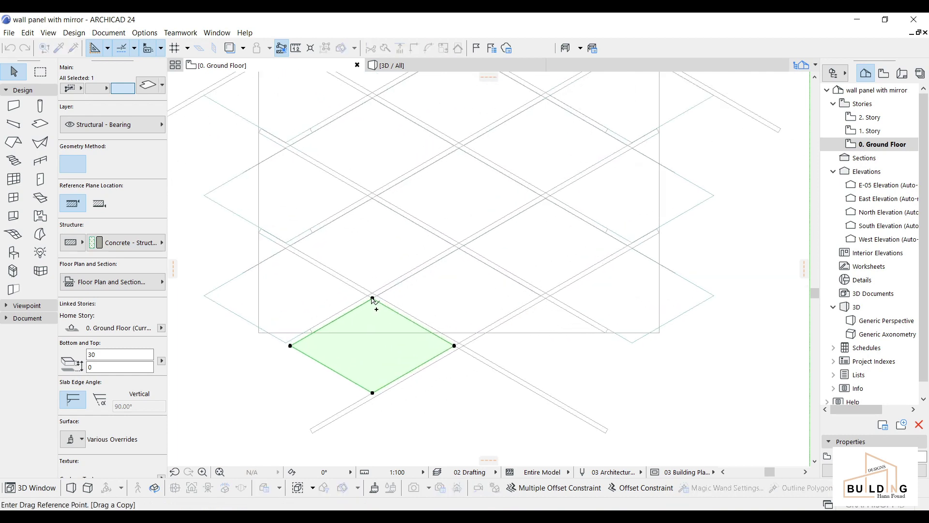
{"action": "left_click", "coordinate": [372, 298]}
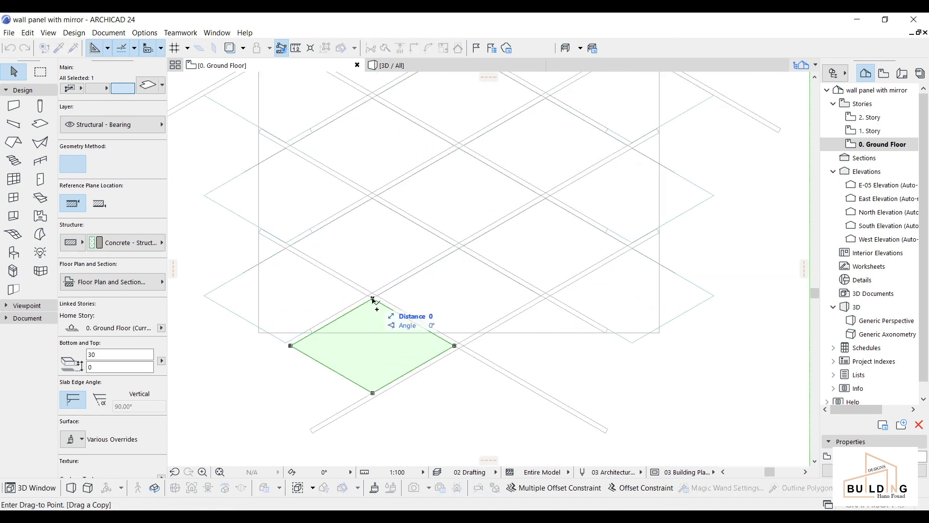
{"action": "left_click", "coordinate": [545, 298]}
{"action": "key", "text": "Escape"}
{"action": "scroll", "coordinate": [528, 336], "scroll_direction": "down", "scroll_amount": 2}
{"action": "left_click", "coordinate": [531, 333]}
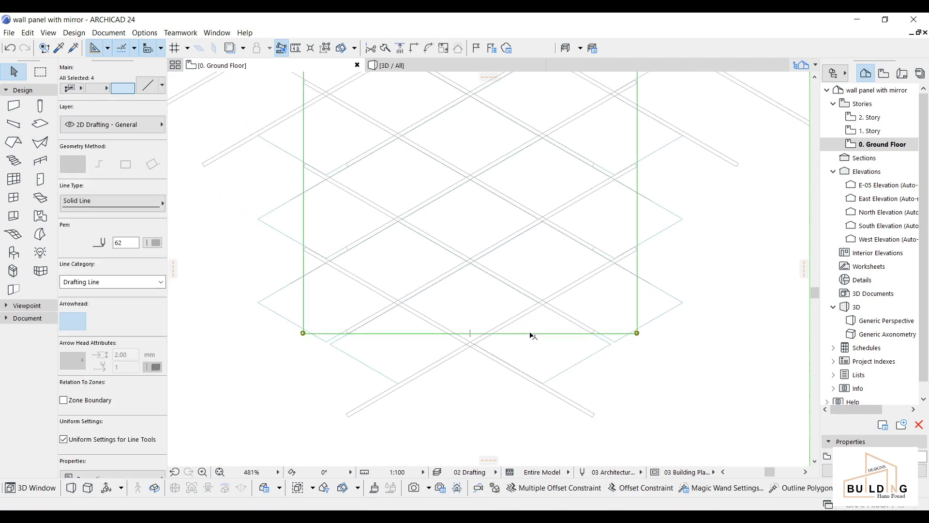
{"action": "scroll", "coordinate": [534, 334], "scroll_direction": "down", "scroll_amount": 3}
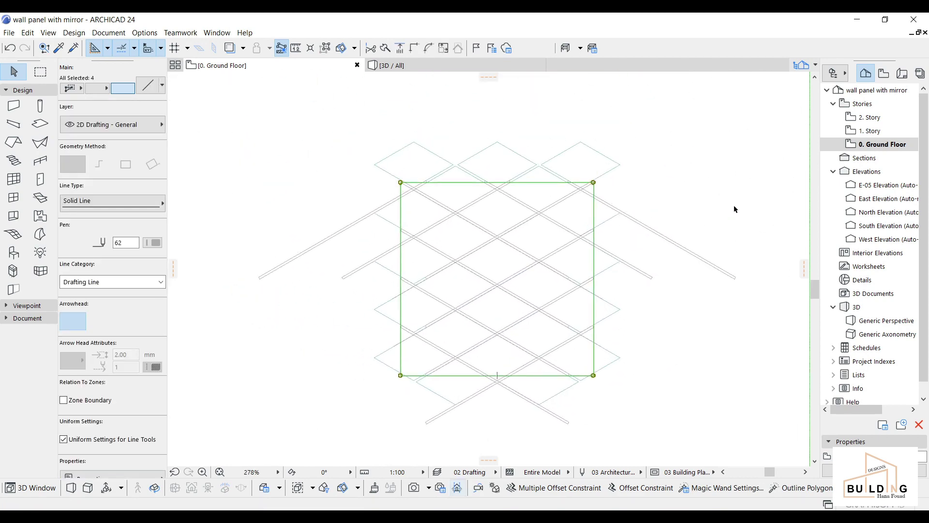
{"action": "scroll", "coordinate": [575, 152], "scroll_direction": "up", "scroll_amount": 3}
{"action": "key", "text": "Escape"}
Step: Subtract the parts above the square's top edge from the uppermost right slab and from the slab diagonally below it
{"action": "left_click", "coordinate": [588, 143]}
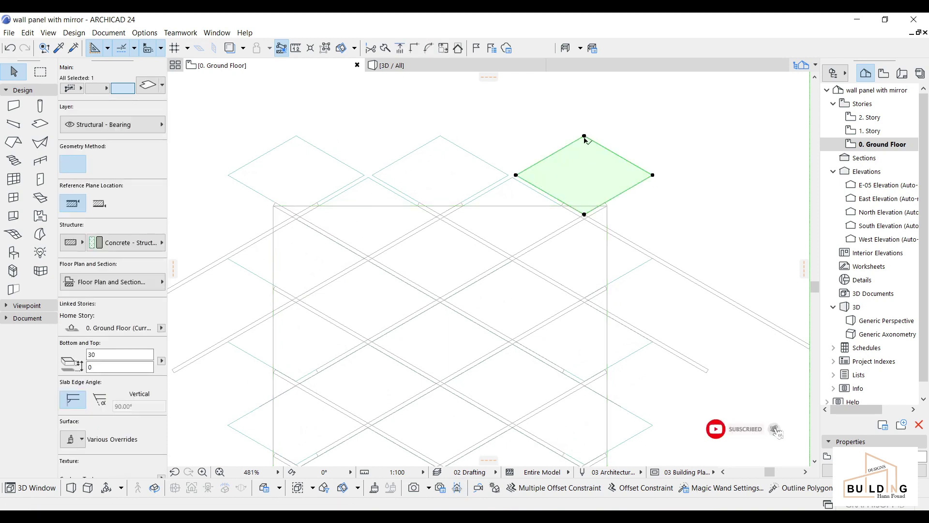
{"action": "left_click", "coordinate": [585, 137]}
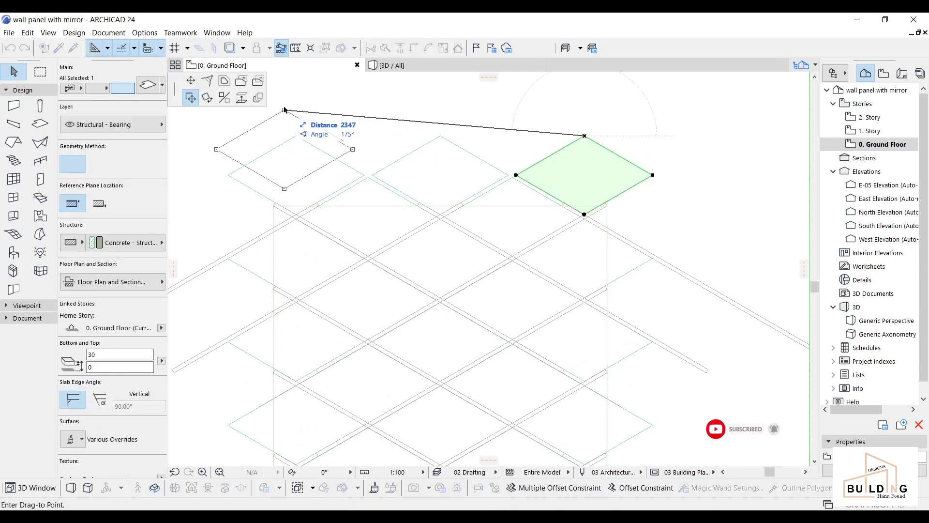
{"action": "left_click", "coordinate": [257, 83]}
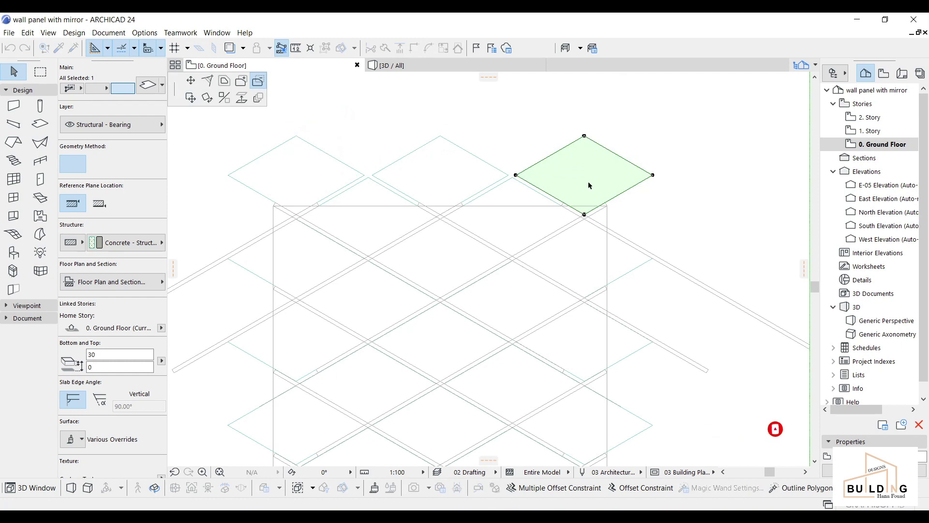
{"action": "left_click", "coordinate": [512, 177]}
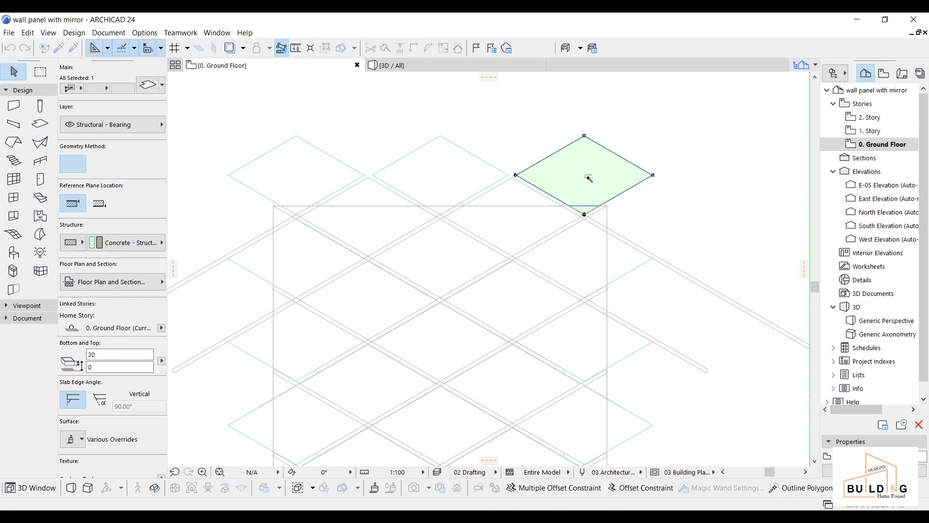
{"action": "left_click", "coordinate": [512, 176]}
{"action": "key", "text": "space"}
{"action": "left_click", "coordinate": [512, 191]}
Step: Subtract the parts above the square's top edge from the uppermost centre and left slabs and the slab between them
{"action": "left_click", "coordinate": [466, 173]}
{"action": "left_click", "coordinate": [440, 136]}
{"action": "key", "text": "space"}
{"action": "left_click", "coordinate": [441, 171]}
{"action": "left_click", "coordinate": [301, 170]}
{"action": "left_click", "coordinate": [295, 136]}
{"action": "key", "text": "space"}
{"action": "left_click", "coordinate": [303, 172]}
{"action": "left_click", "coordinate": [370, 199]}
{"action": "left_click", "coordinate": [368, 178]}
{"action": "key", "text": "space"}
{"action": "left_click", "coordinate": [369, 199]}
Step: Subtract the parts below the square's bottom edge from the lowest slab right of centre and the bottom right corner slab
{"action": "scroll", "coordinate": [670, 242], "scroll_direction": "down", "scroll_amount": 2}
{"action": "middle_click_drag", "start_coordinate": [595, 213], "coordinate": [576, 149]}
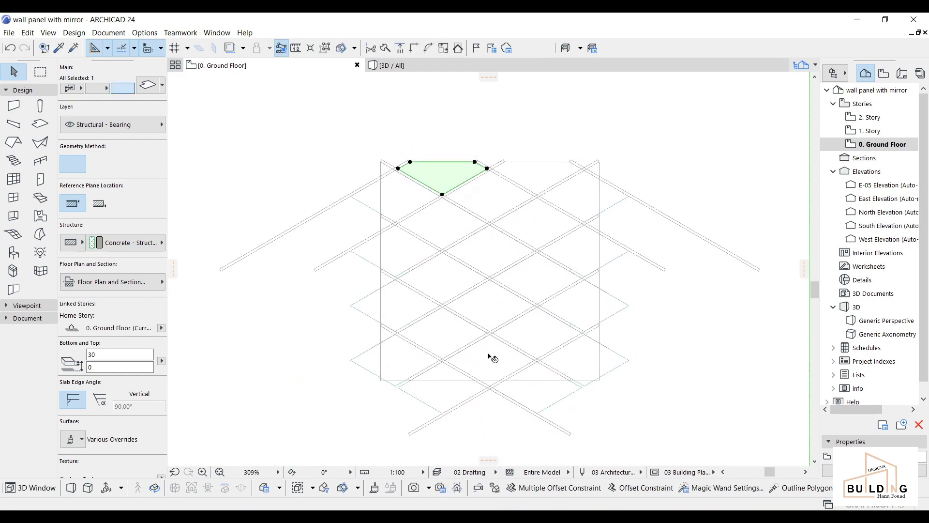
{"action": "middle_click_drag", "start_coordinate": [492, 357], "coordinate": [491, 315]}
{"action": "scroll", "coordinate": [525, 298], "scroll_direction": "up", "scroll_amount": 2}
{"action": "left_click", "coordinate": [545, 302]}
{"action": "left_click", "coordinate": [535, 317]}
{"action": "key", "text": "space"}
{"action": "left_click", "coordinate": [538, 300]}
{"action": "left_click", "coordinate": [607, 247]}
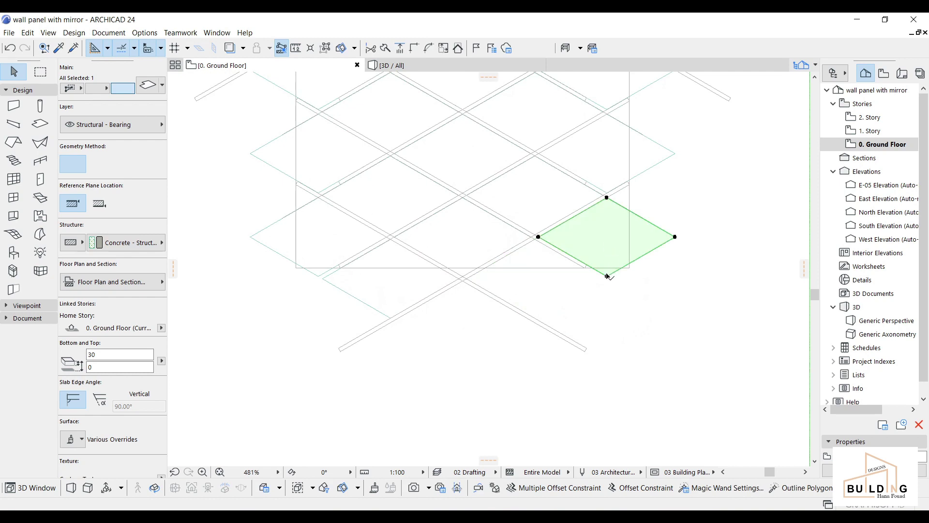
{"action": "left_click", "coordinate": [607, 276]}
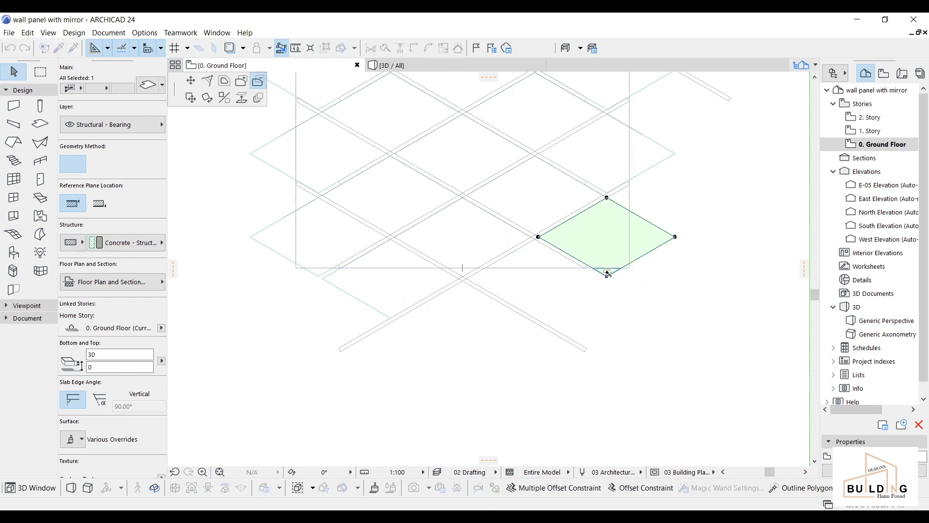
Step: Trim the bottom centre slab, the lowest slab left of centre and the bottom left corner slab to the square's bottom edge
{"action": "left_click", "coordinate": [463, 276]}
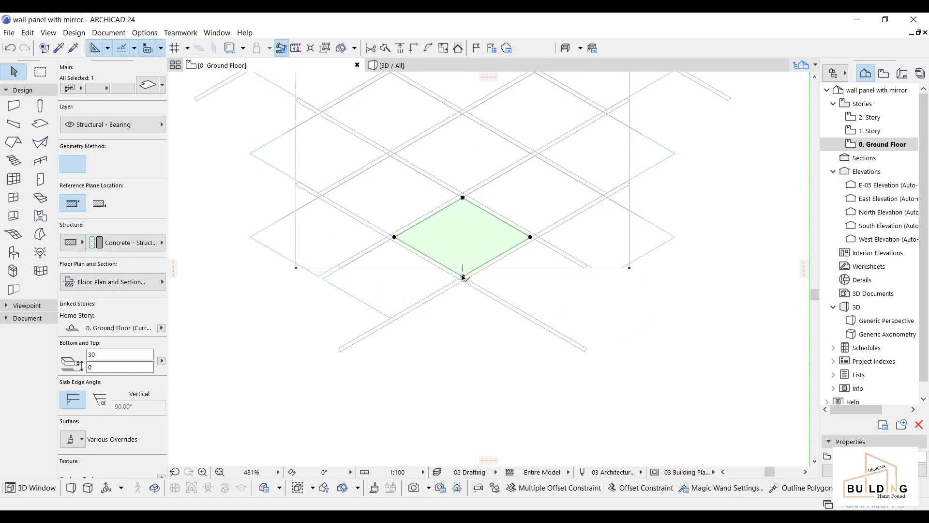
{"action": "left_click", "coordinate": [462, 276]}
{"action": "left_click", "coordinate": [390, 318]}
{"action": "left_click", "coordinate": [390, 319]}
{"action": "left_click", "coordinate": [318, 276]}
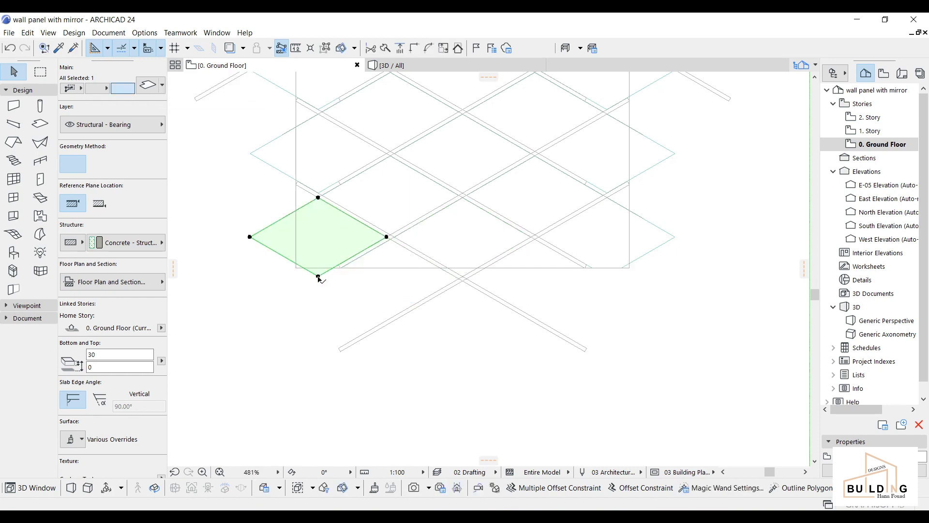
{"action": "left_click", "coordinate": [319, 269]}
Step: In the 3D view, drag a copy of all the diamond slabs about 4916 mm in the negative X direction
{"action": "left_click", "coordinate": [406, 65]}
{"action": "middle_click_drag", "start_coordinate": [458, 282], "coordinate": [458, 311], "text": "shift"}
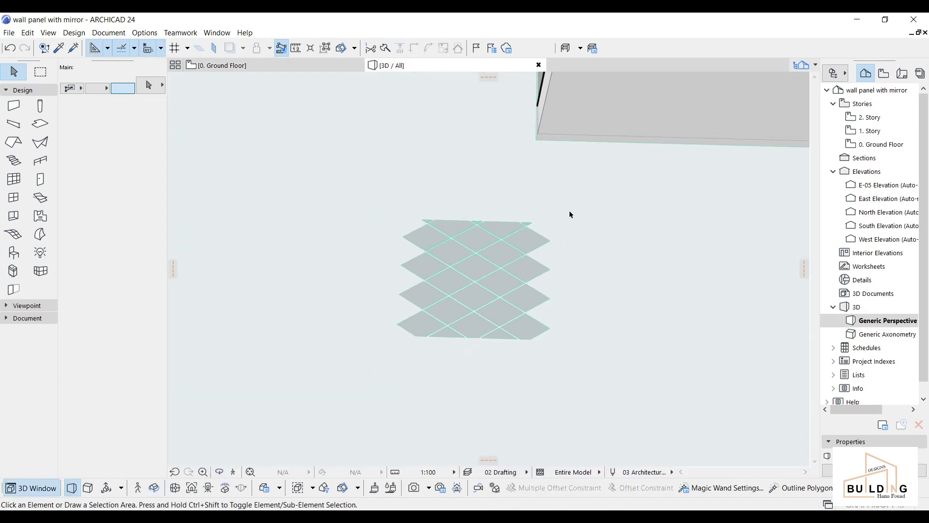
{"action": "left_click_drag", "start_coordinate": [571, 198], "coordinate": [350, 369]}
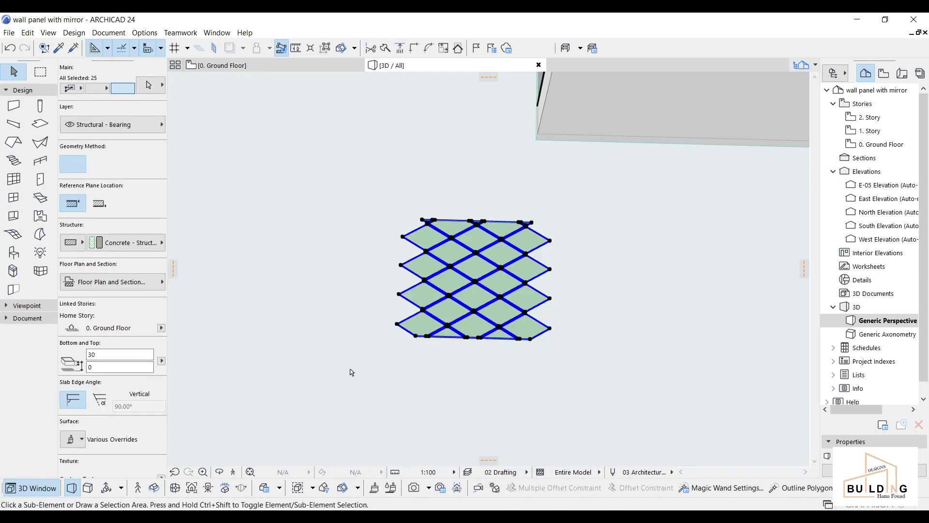
{"action": "key", "text": "ctrl+shift+d"}
{"action": "left_click", "coordinate": [393, 348]}
{"action": "middle_click_drag", "start_coordinate": [258, 348], "coordinate": [425, 360]}
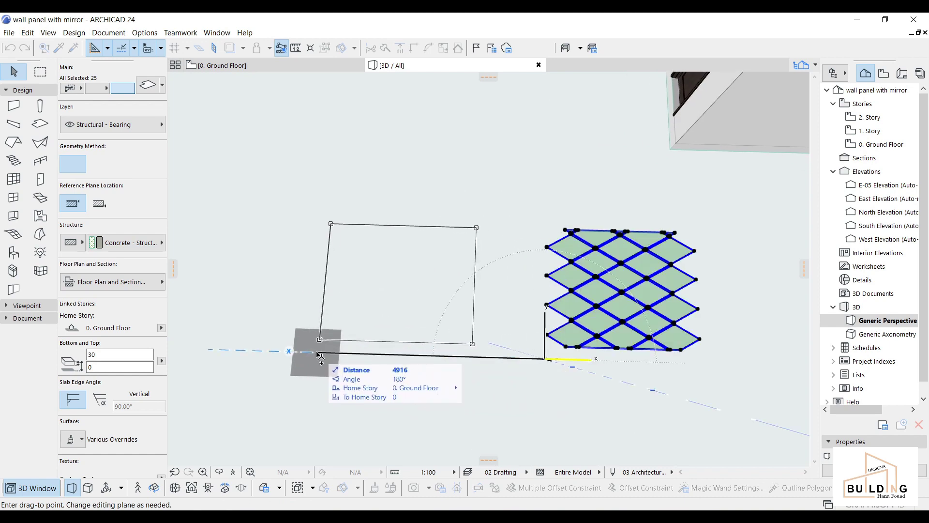
{"action": "left_click", "coordinate": [320, 356]}
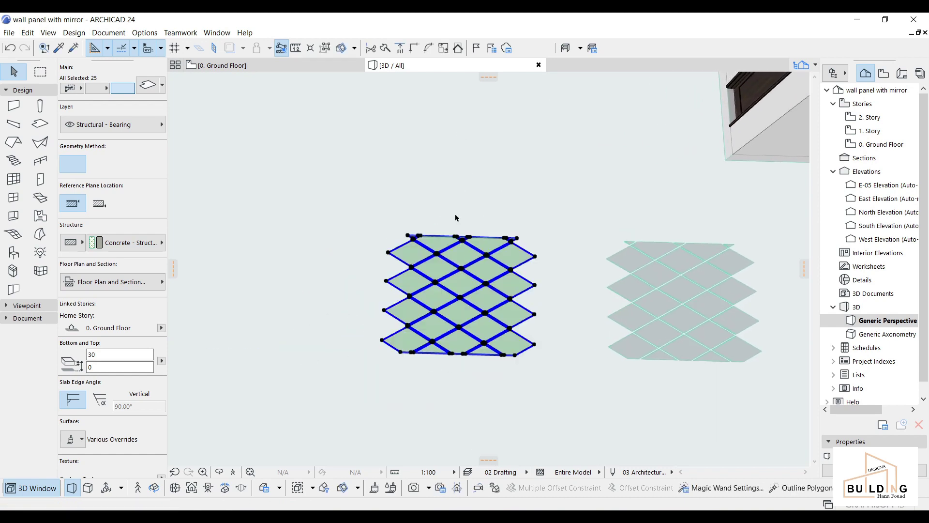
Step: Convert the copied diamond slabs to morphs
{"action": "right_click", "coordinate": [395, 182]}
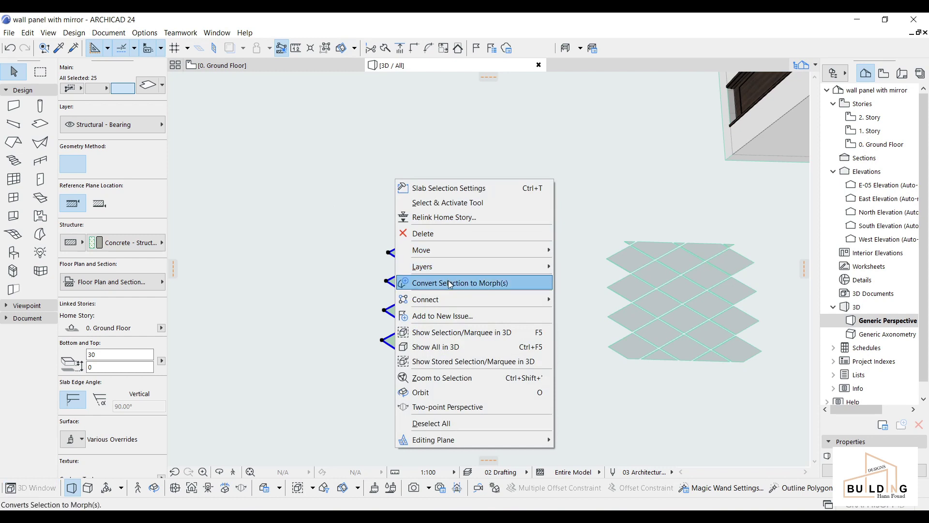
{"action": "left_click", "coordinate": [493, 283]}
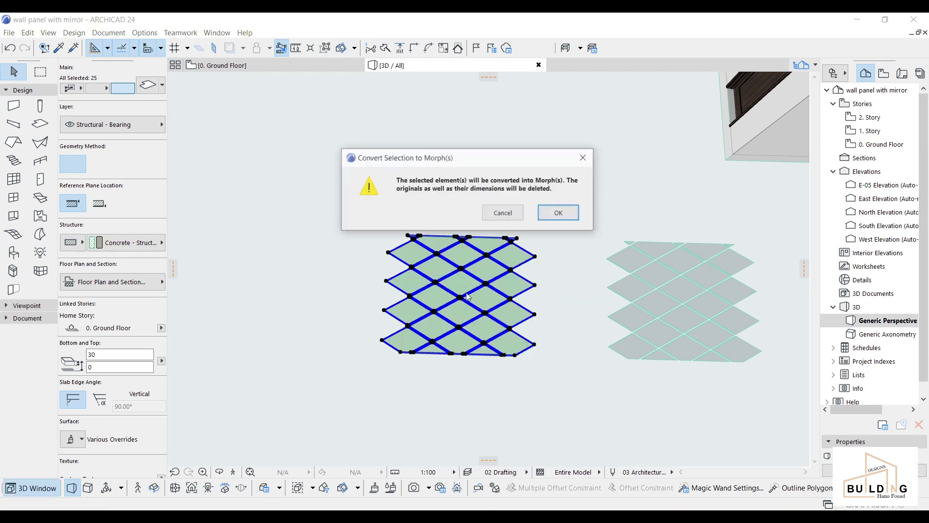
{"action": "left_click", "coordinate": [560, 213]}
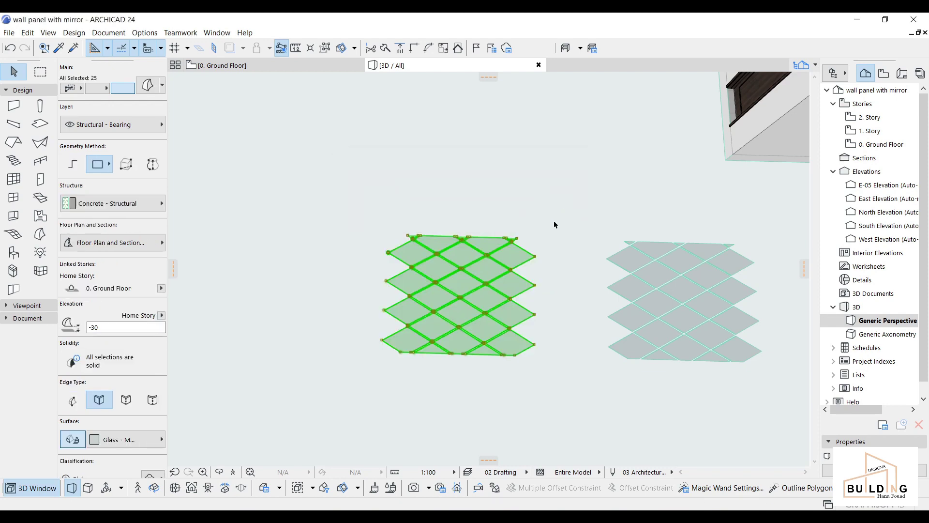
Step: In the ground floor plan, move the E-05 elevation marker to just left of the copied panel, facing it
{"action": "left_click", "coordinate": [284, 66]}
{"action": "scroll", "coordinate": [361, 223], "scroll_direction": "down", "scroll_amount": 8}
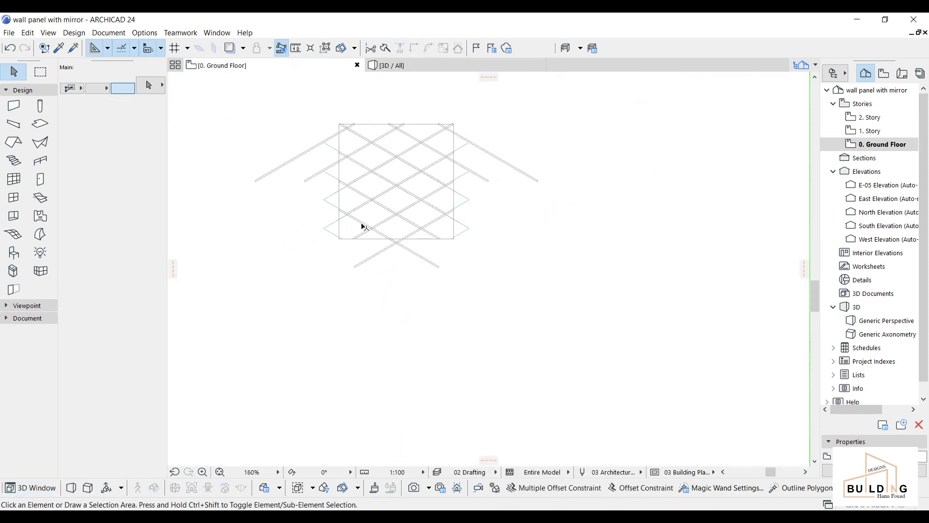
{"action": "middle_click_drag", "start_coordinate": [362, 222], "coordinate": [544, 232]}
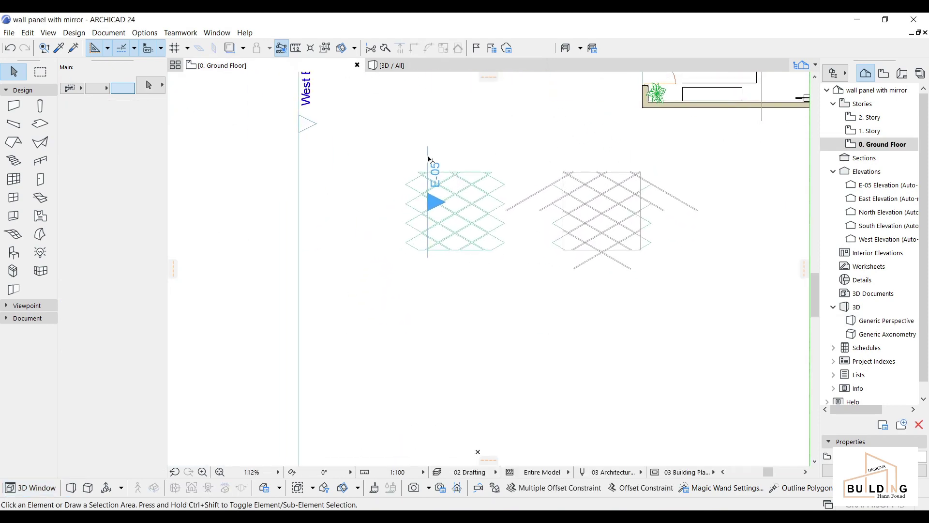
{"action": "left_click", "coordinate": [429, 159]}
{"action": "key", "text": "ctrl+d"}
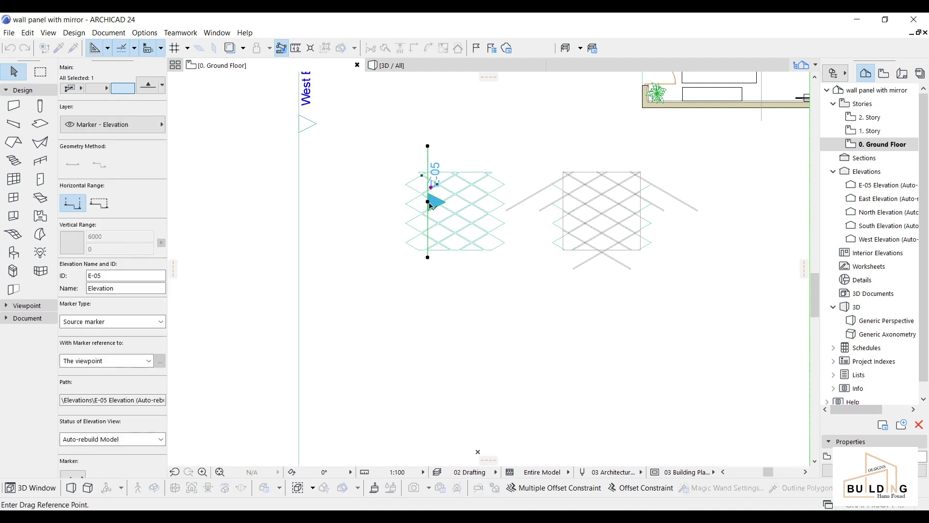
{"action": "left_click", "coordinate": [427, 202]}
{"action": "left_click", "coordinate": [379, 202]}
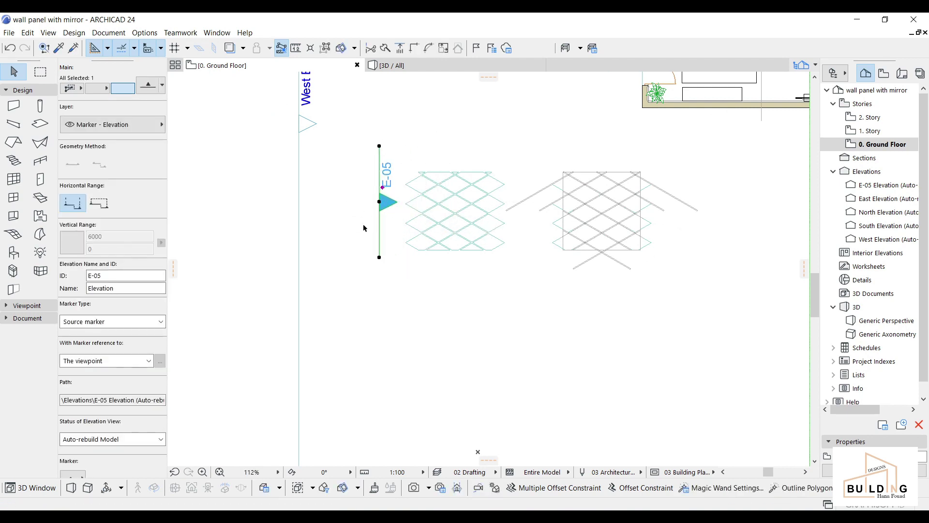
{"action": "left_click", "coordinate": [29, 90]}
{"action": "left_click", "coordinate": [30, 103]}
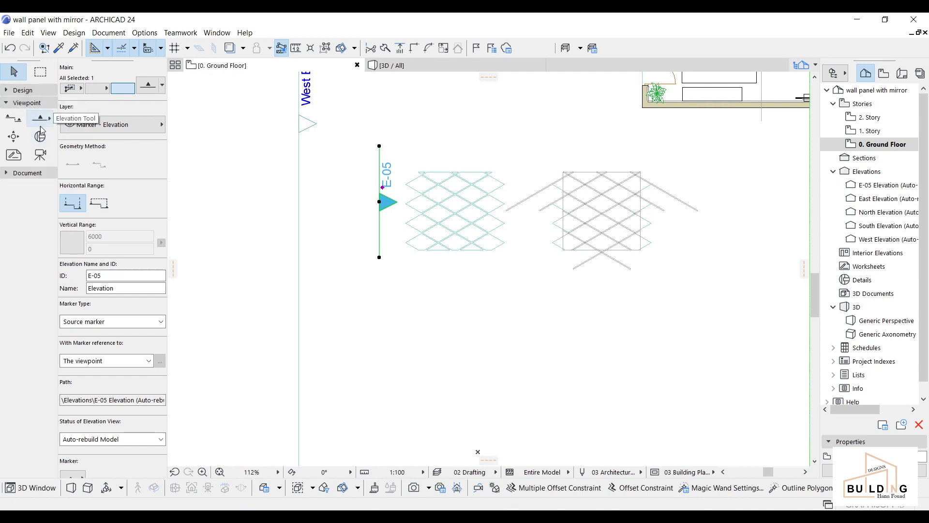
{"action": "left_click", "coordinate": [405, 211]}
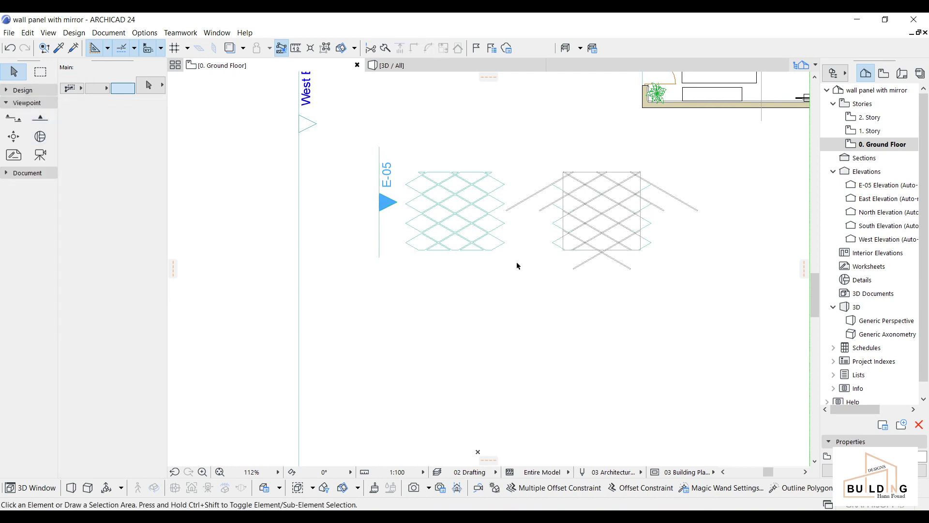
Step: Open the E-05 elevation and bring the flat copied diamond panel into close view
{"action": "left_click", "coordinate": [873, 187]}
{"action": "double_click", "coordinate": [874, 187]}
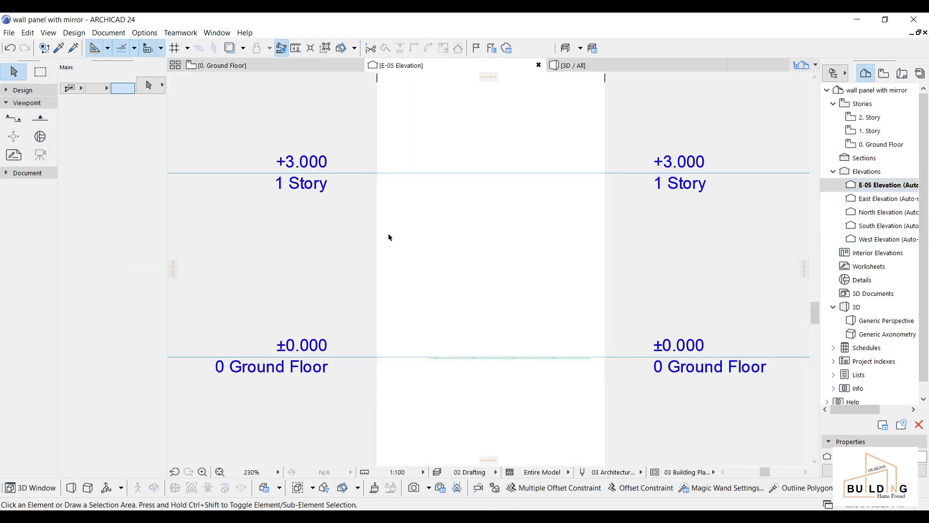
{"action": "scroll", "coordinate": [505, 308], "scroll_direction": "up", "scroll_amount": 4}
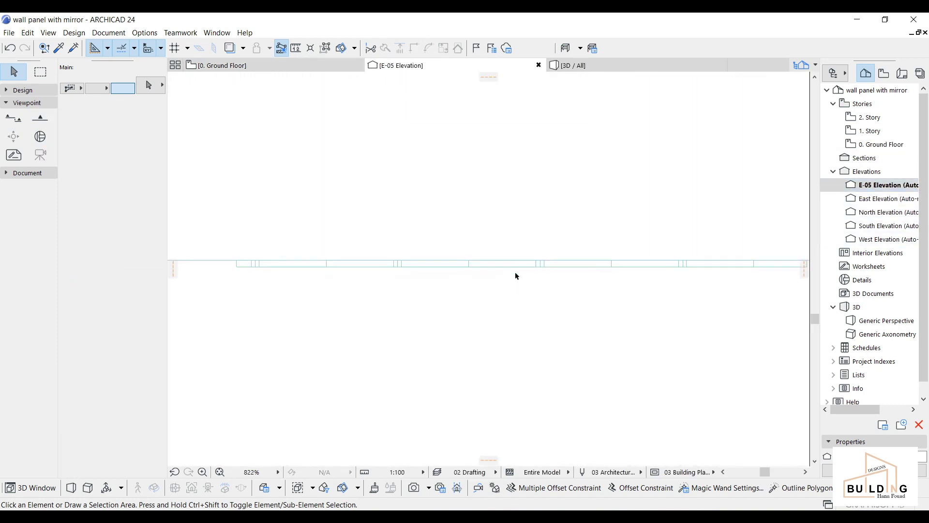
Step: Rotate all the copied diamond morphs by -90° about the panel's left end so the panel stands vertically
{"action": "key", "text": "ctrl+a"}
{"action": "scroll", "coordinate": [513, 284], "scroll_direction": "down", "scroll_amount": 3}
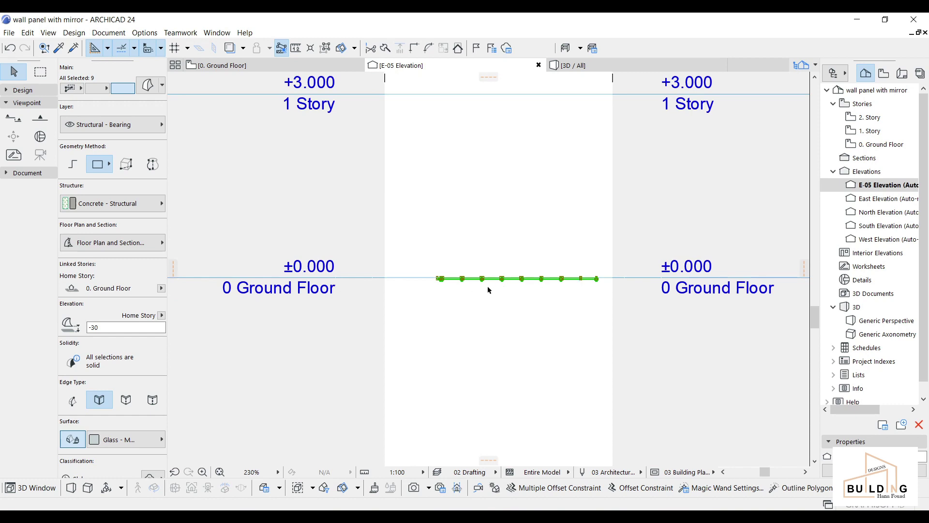
{"action": "key", "text": "ctrl+e"}
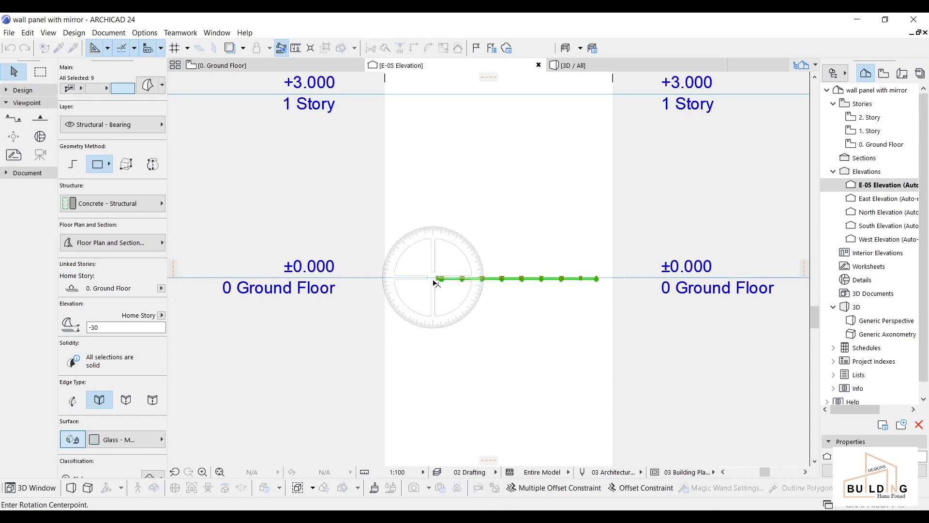
{"action": "left_click", "coordinate": [437, 279]}
{"action": "scroll", "coordinate": [598, 279], "scroll_direction": "up", "scroll_amount": 2}
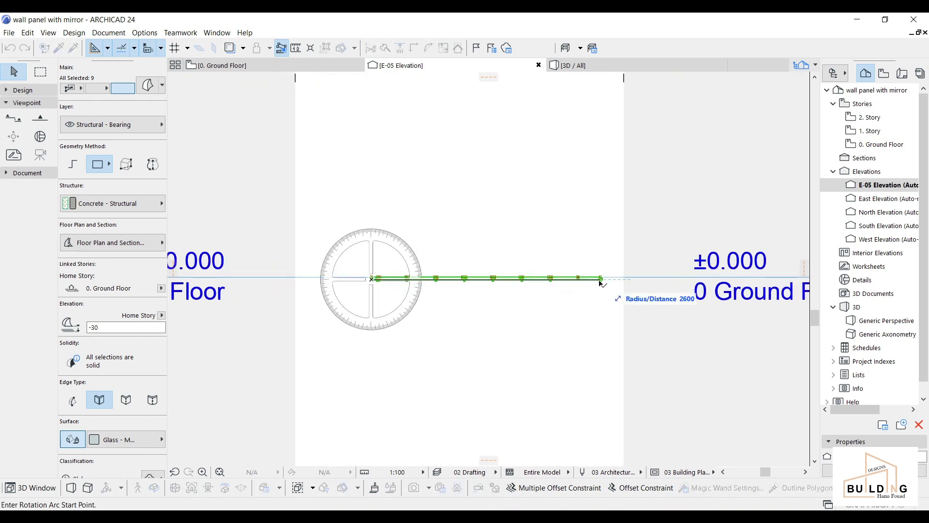
{"action": "left_click", "coordinate": [597, 278]}
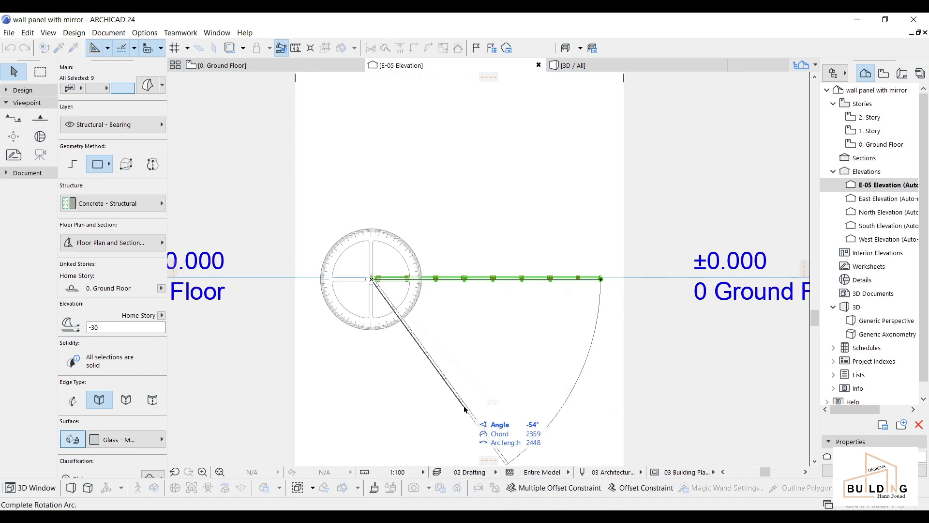
{"action": "type", "text": "-"}
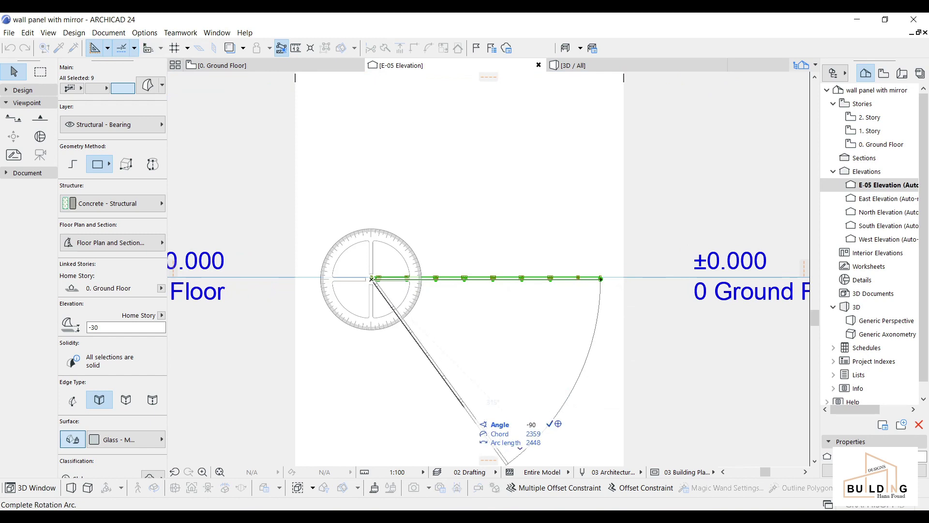
{"action": "type", "text": "90"}
{"action": "key", "text": "Return"}
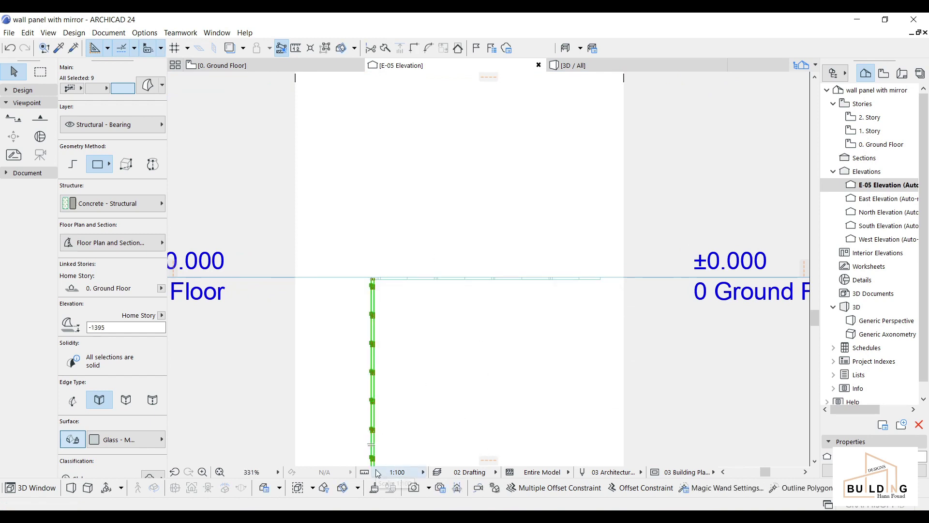
Step: Drag the rotated panel about 2745 mm straight up so it sits above the ground floor level line
{"action": "key", "text": "ctrl+d"}
{"action": "left_click", "coordinate": [387, 400]}
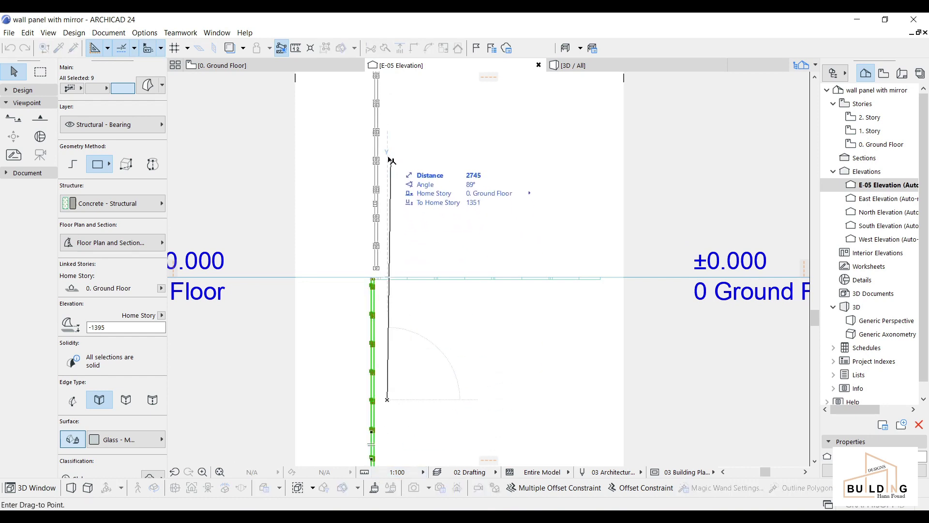
{"action": "left_click", "coordinate": [388, 158]}
{"action": "scroll", "coordinate": [393, 160], "scroll_direction": "up", "scroll_amount": 3}
{"action": "left_click", "coordinate": [398, 100]}
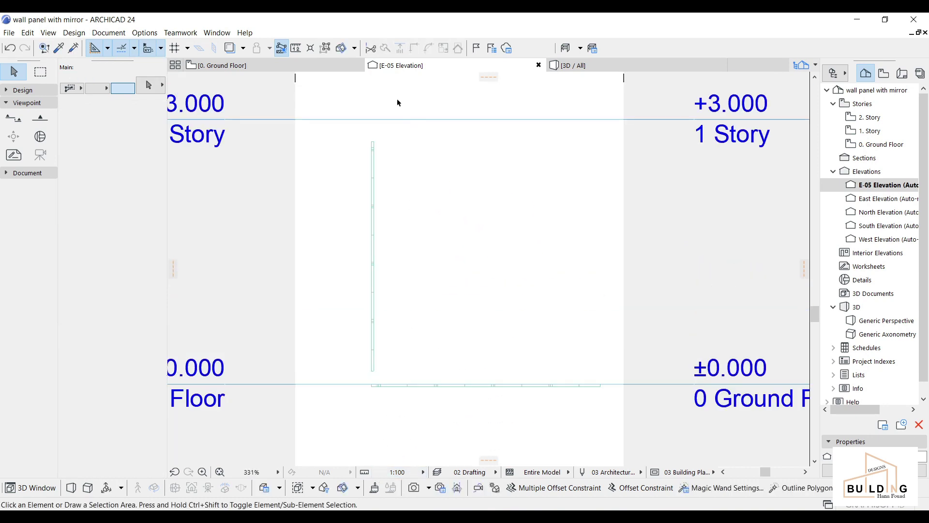
Step: In the ground floor plan, drag the upright panel by its left end onto the outer face of the building's lower wall, near the plant corner
{"action": "left_click", "coordinate": [301, 64]}
{"action": "middle_click_drag", "start_coordinate": [493, 174], "coordinate": [457, 237]}
{"action": "scroll", "coordinate": [456, 237], "scroll_direction": "up", "scroll_amount": 3}
{"action": "left_click", "coordinate": [444, 242]}
{"action": "key", "text": "ctrl+d"}
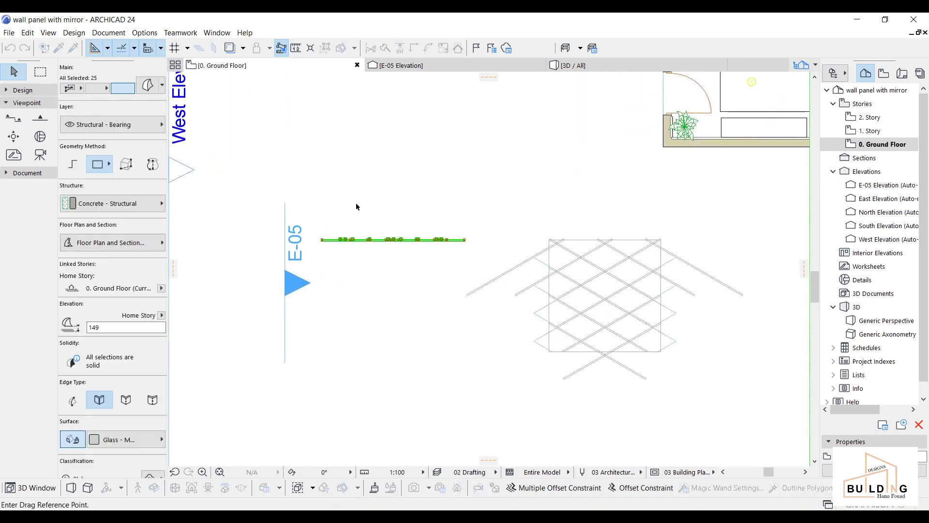
{"action": "left_click", "coordinate": [321, 240]}
{"action": "middle_click_drag", "start_coordinate": [518, 213], "coordinate": [178, 280]}
{"action": "scroll", "coordinate": [380, 222], "scroll_direction": "up", "scroll_amount": 3}
{"action": "left_click", "coordinate": [379, 213]}
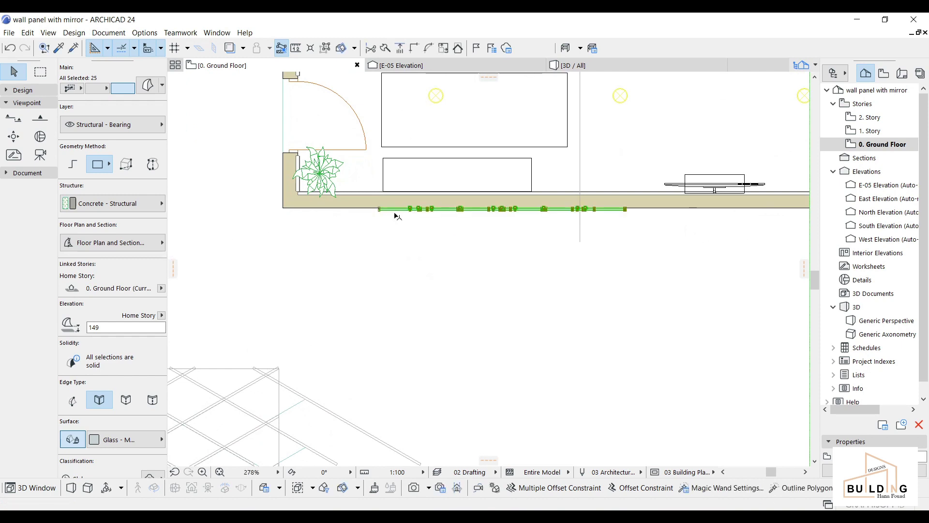
{"action": "key", "text": "Escape"}
Step: In the 3D view, orbit around the exterior wall to examine the placement of the mounted diamond panel
{"action": "left_click", "coordinate": [604, 67]}
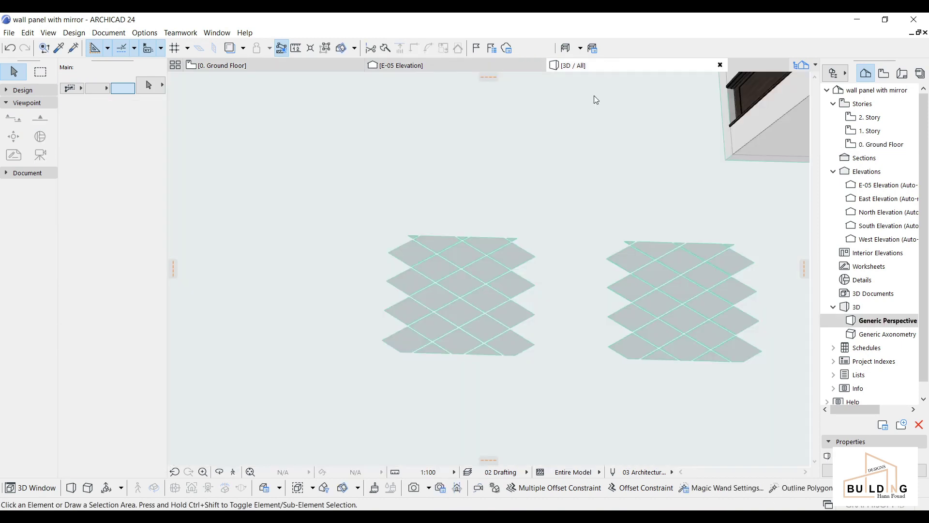
{"action": "middle_click_drag", "start_coordinate": [591, 217], "coordinate": [234, 257]}
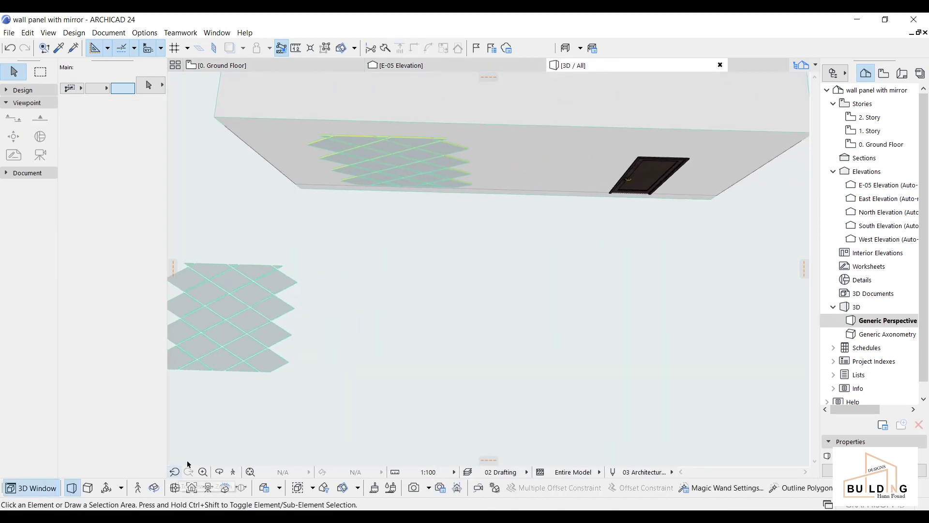
{"action": "left_click", "coordinate": [219, 472]}
{"action": "left_click_drag", "start_coordinate": [424, 314], "coordinate": [545, 264]}
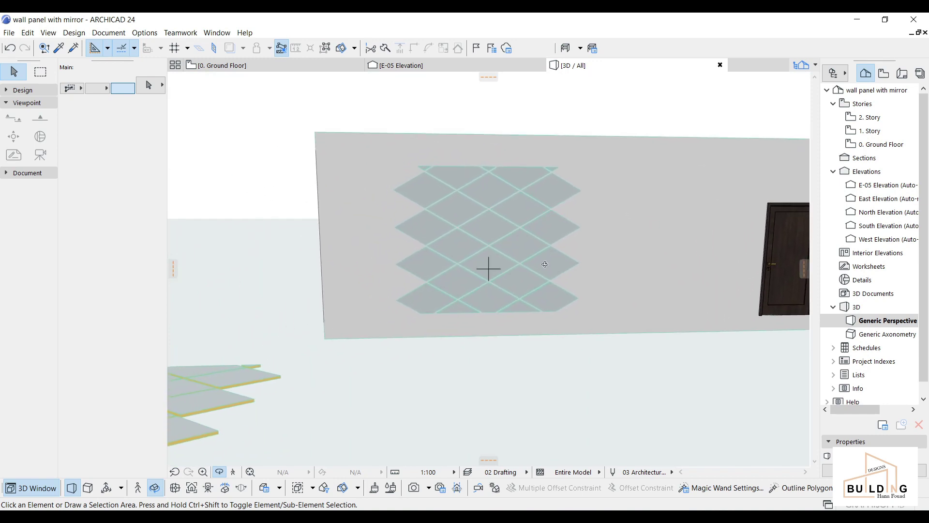
{"action": "left_click_drag", "start_coordinate": [455, 301], "coordinate": [358, 358]}
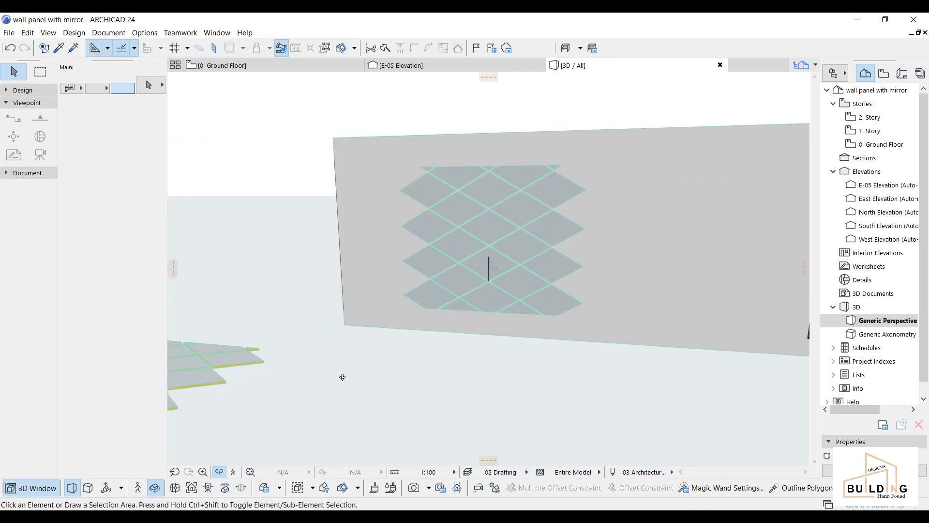